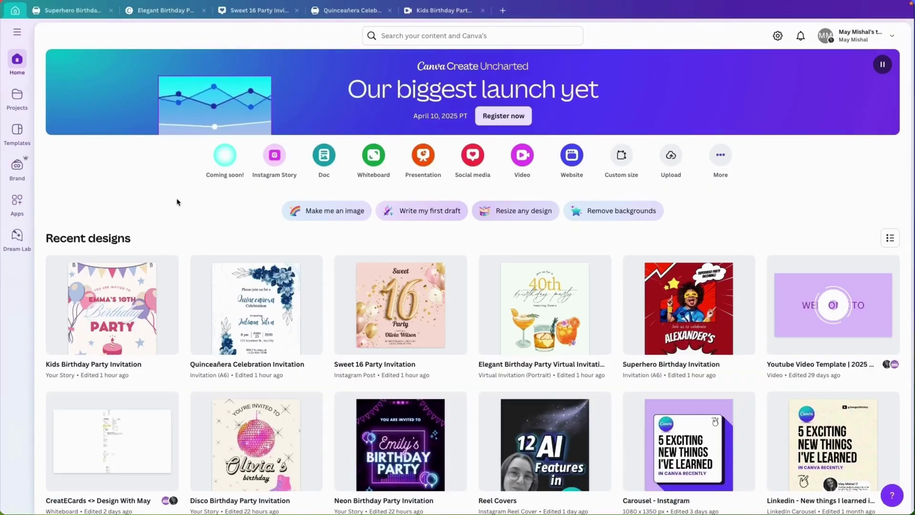
Search Canva for 'Birthday invitations' and browse the results
{"action": "left_click", "coordinate": [409, 32]}
{"action": "type", "text": "Birthday invitations"}
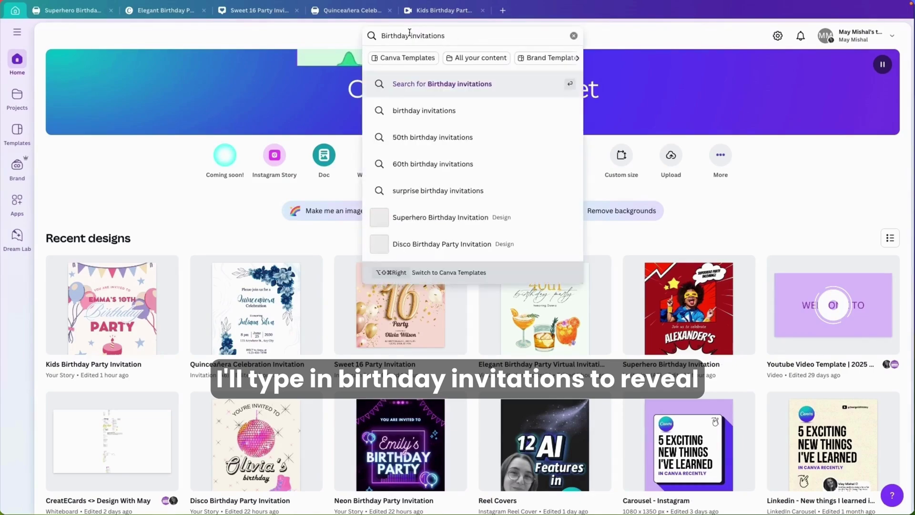
{"action": "key", "text": "Return"}
{"action": "scroll", "coordinate": [586, 294], "scroll_direction": "down", "scroll_amount": 4}
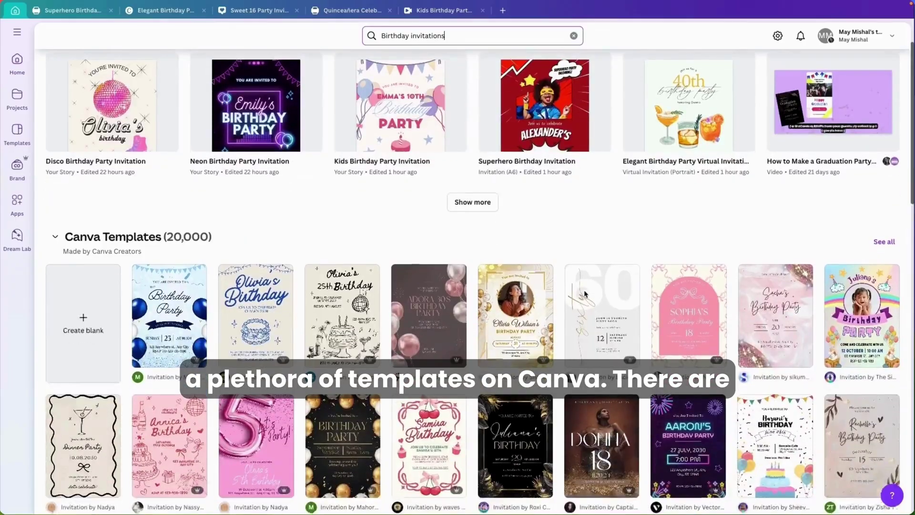
{"action": "scroll", "coordinate": [586, 294], "scroll_direction": "down", "scroll_amount": 1}
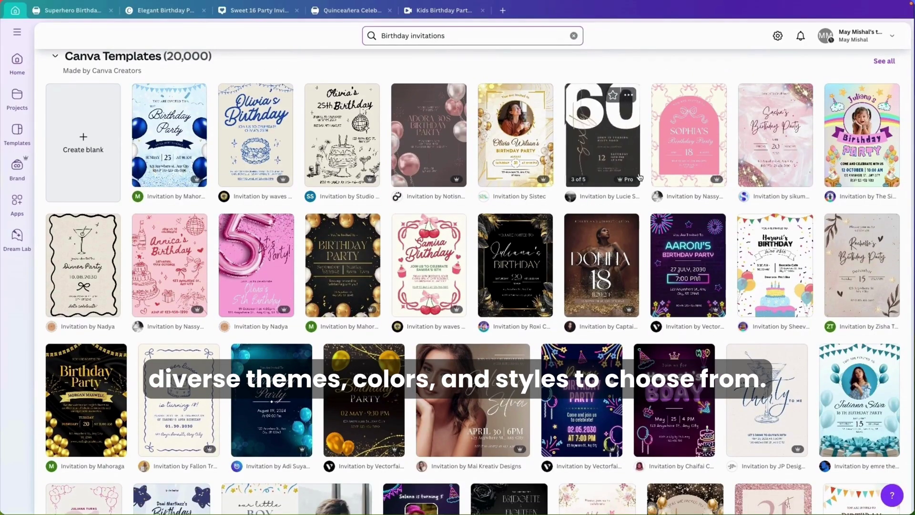
{"action": "scroll", "coordinate": [398, 315], "scroll_direction": "down", "scroll_amount": 2}
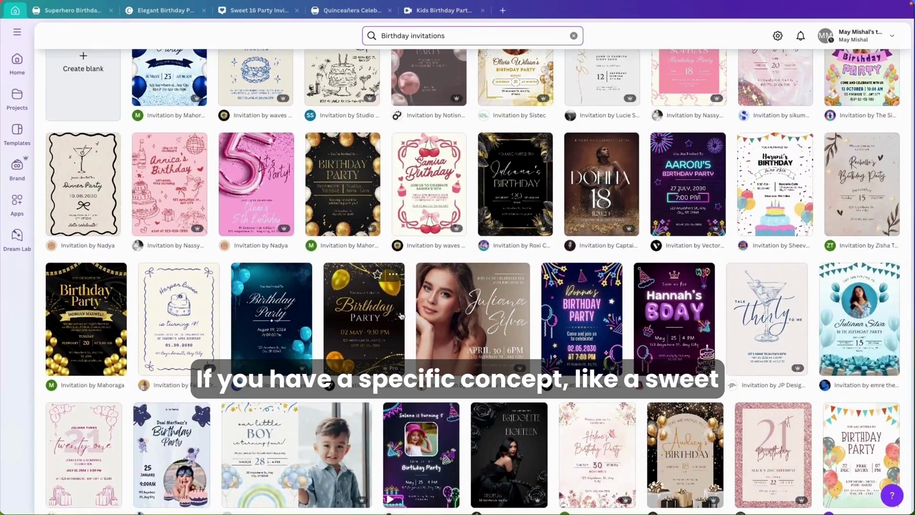
{"action": "scroll", "coordinate": [400, 316], "scroll_direction": "up", "scroll_amount": 7}
Narrow the search to 'sweet 16 Birthday invitations' and scroll the templates
{"action": "left_click", "coordinate": [384, 36]}
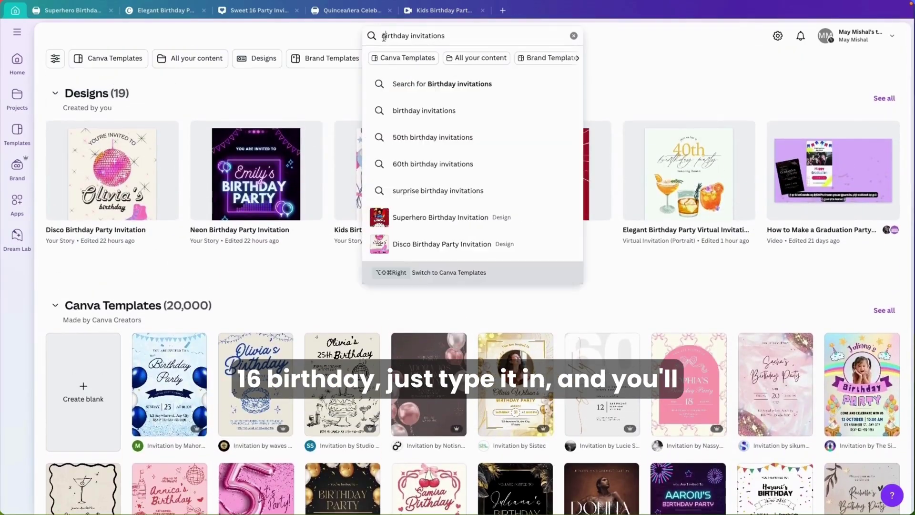
{"action": "type", "text": "sweet 16"}
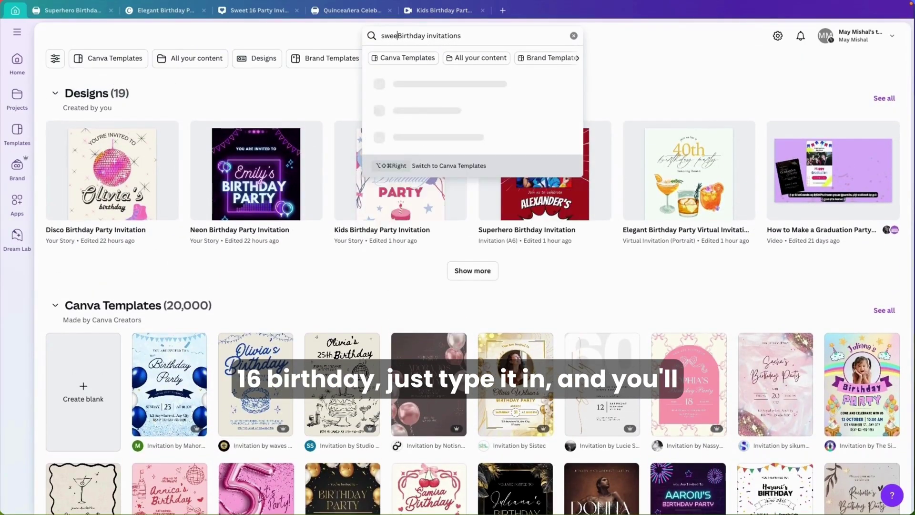
{"action": "key", "text": "Return"}
{"action": "scroll", "coordinate": [475, 236], "scroll_direction": "down", "scroll_amount": 4}
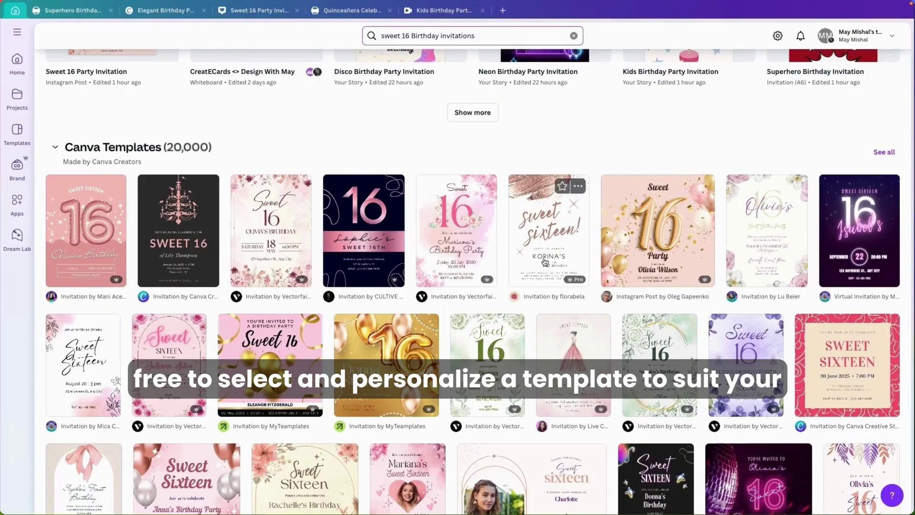
View the Superhero, Elegant, Sweet 16 and Quinceañera designs, finishing on Kids Birthday Party Invitation
{"action": "left_click", "coordinate": [66, 14]}
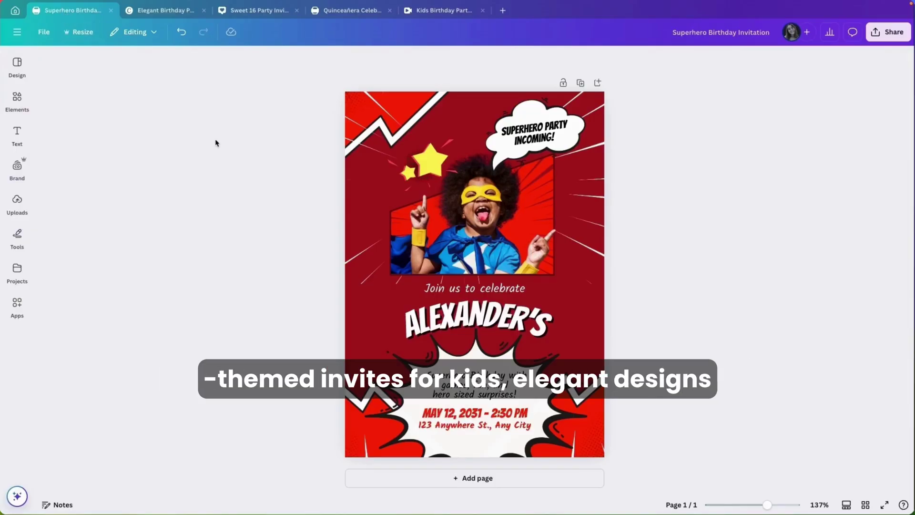
{"action": "left_click", "coordinate": [153, 14]}
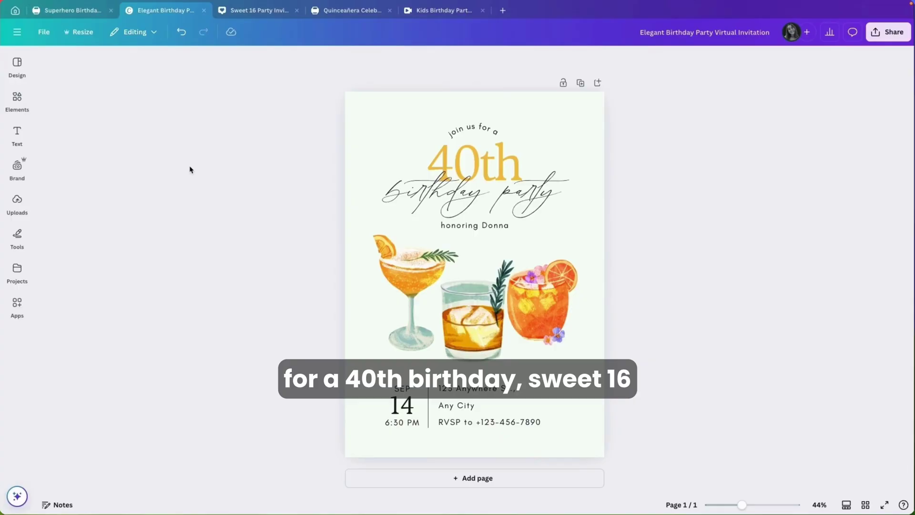
{"action": "left_click", "coordinate": [252, 15]}
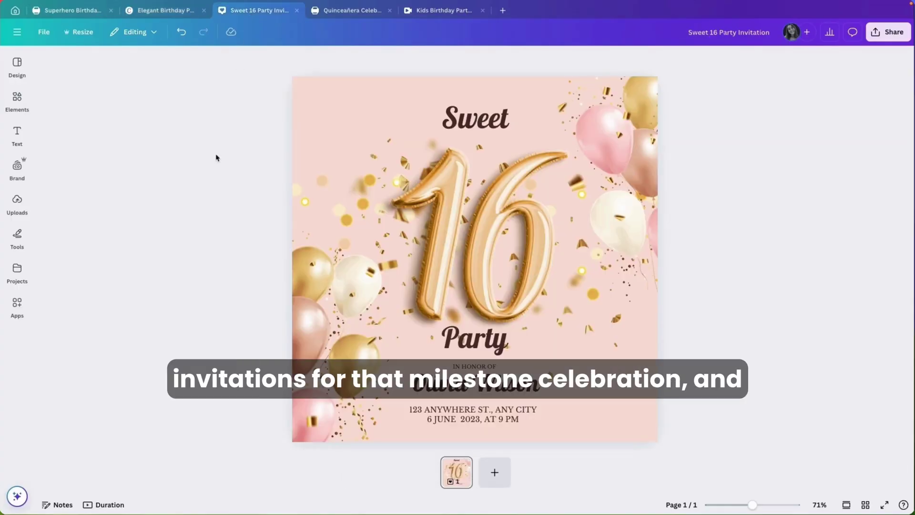
{"action": "left_click", "coordinate": [333, 14]}
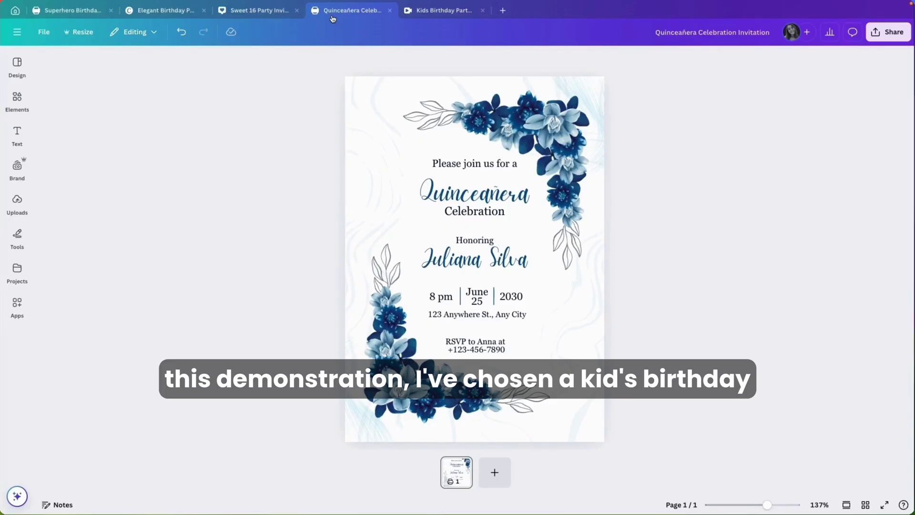
{"action": "left_click", "coordinate": [436, 16]}
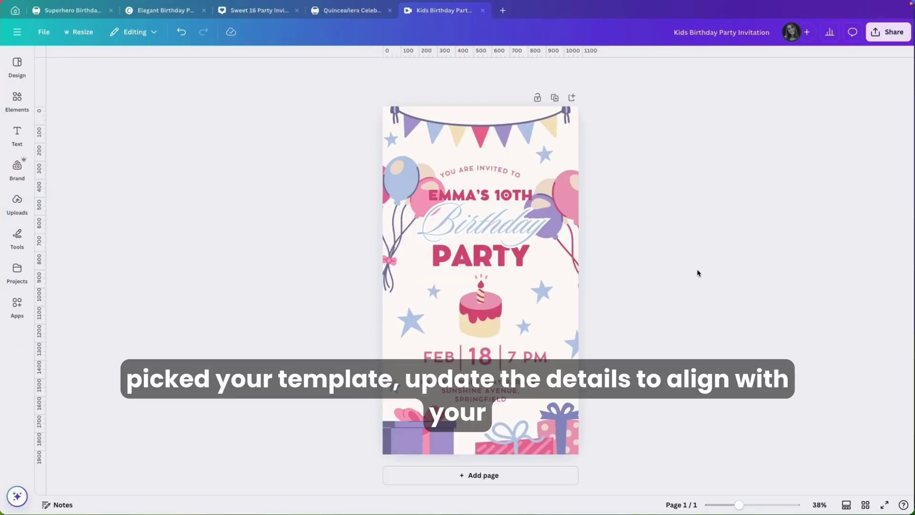
{"action": "left_click", "coordinate": [448, 192]}
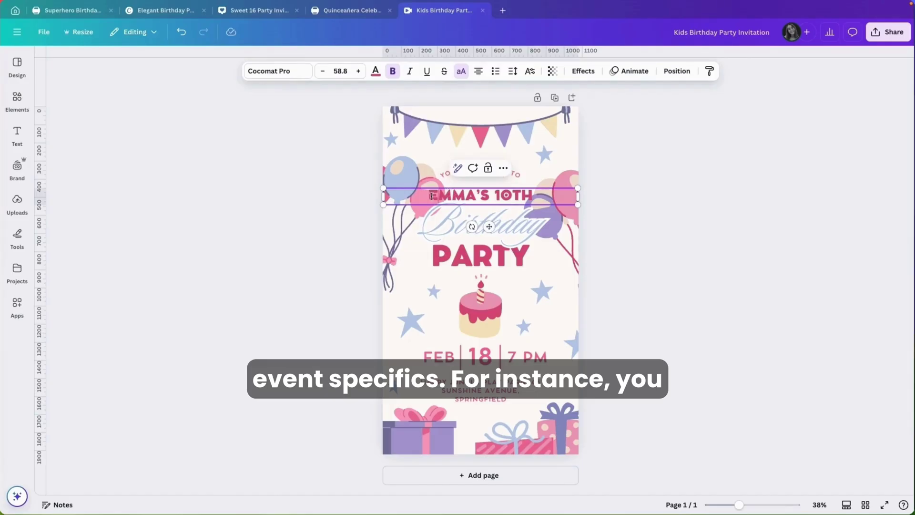
{"action": "left_click_drag", "start_coordinate": [431, 196], "coordinate": [489, 196]}
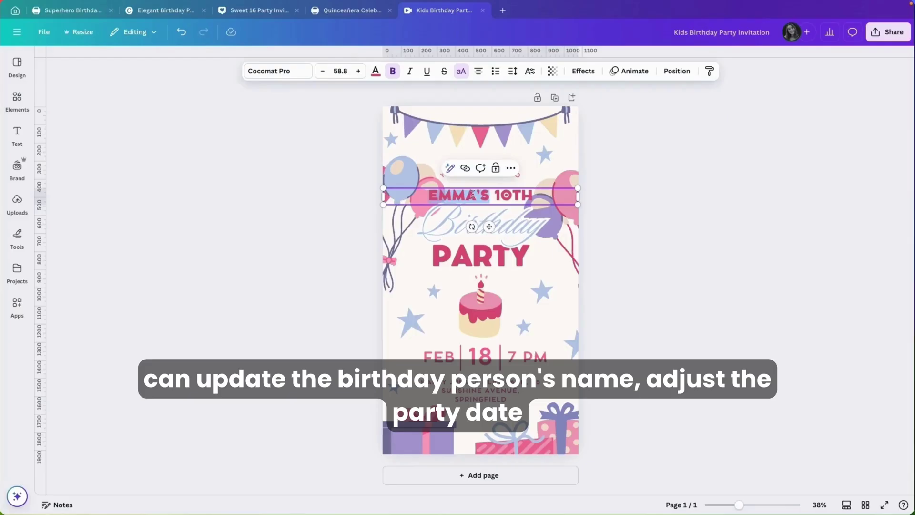
{"action": "left_click", "coordinate": [614, 263]}
{"action": "left_click", "coordinate": [433, 359]}
{"action": "left_click", "coordinate": [524, 363]}
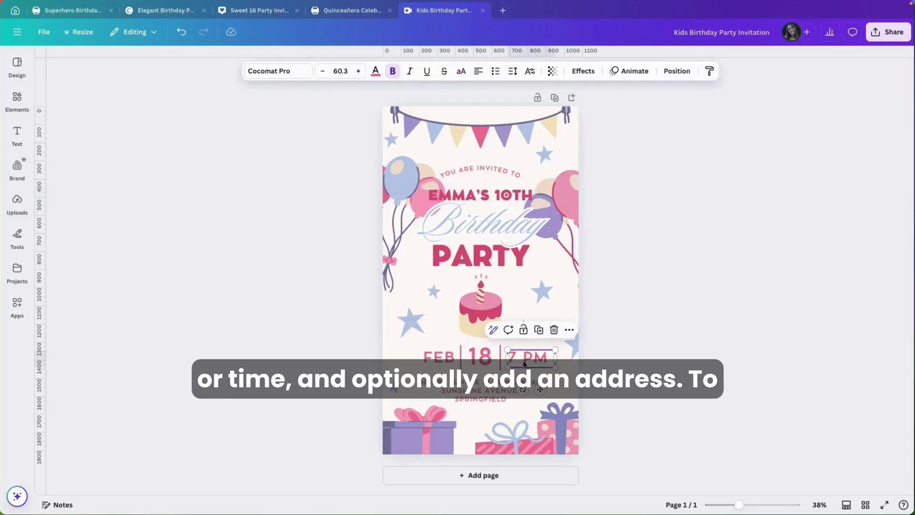
{"action": "left_click", "coordinate": [491, 388]}
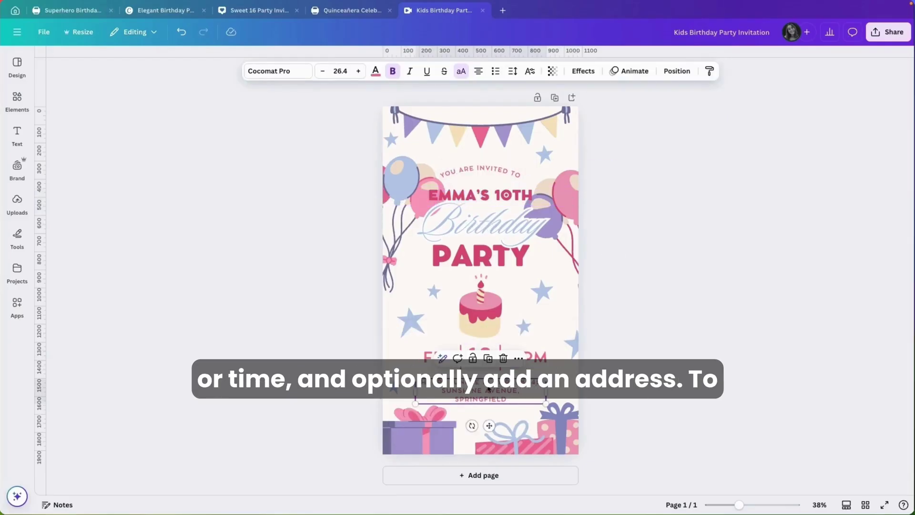
{"action": "left_click", "coordinate": [604, 374]}
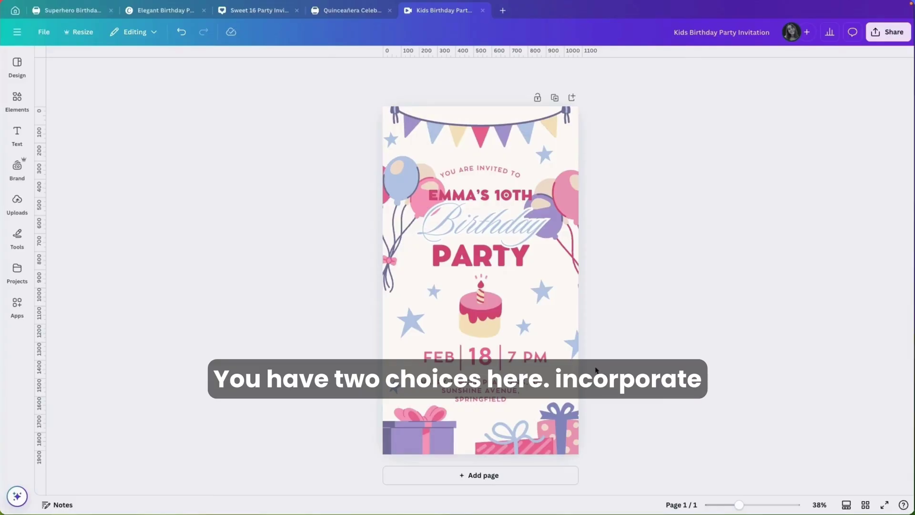
Search Elements for confetti, filter graphics to Animated, and add one to the invitation
{"action": "left_click", "coordinate": [19, 102]}
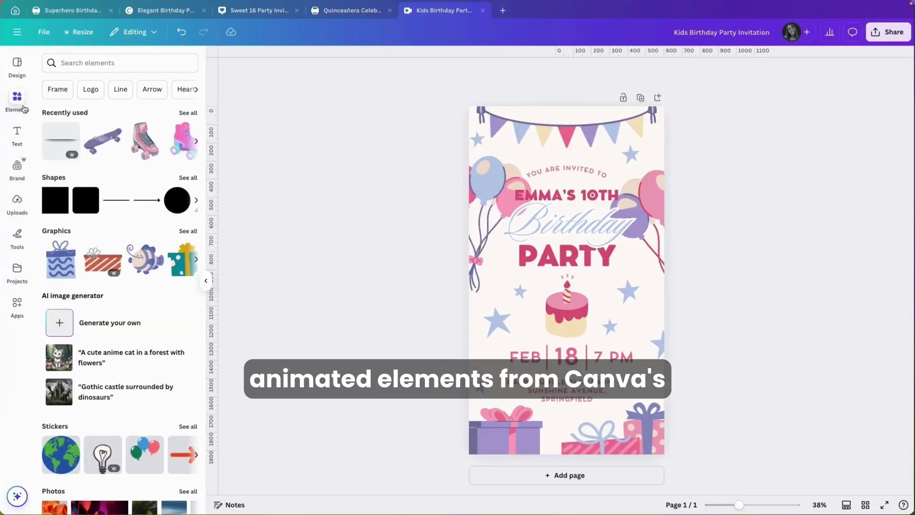
{"action": "left_click", "coordinate": [85, 63]}
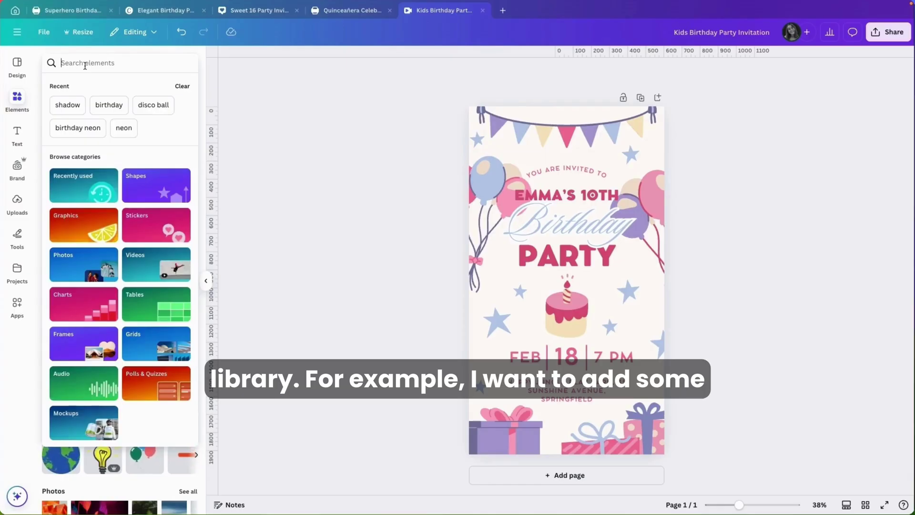
{"action": "type", "text": "conefetti"}
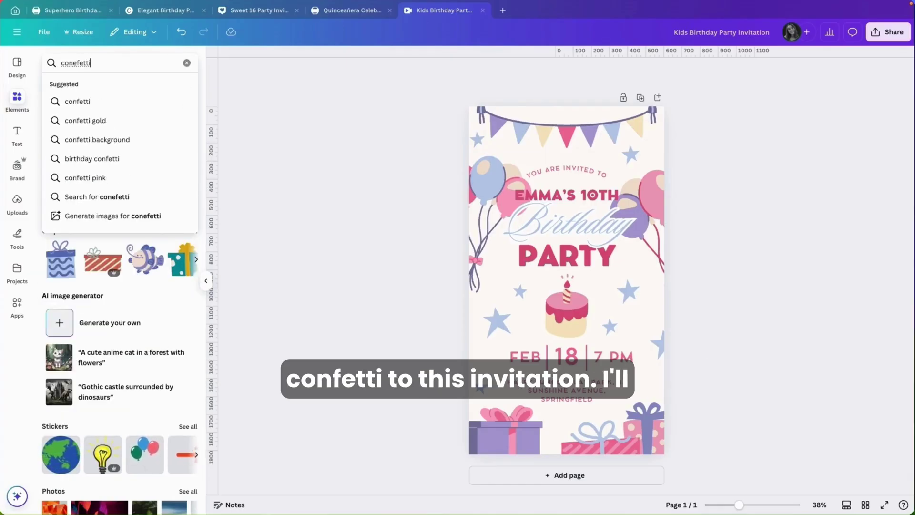
{"action": "left_click", "coordinate": [87, 102]}
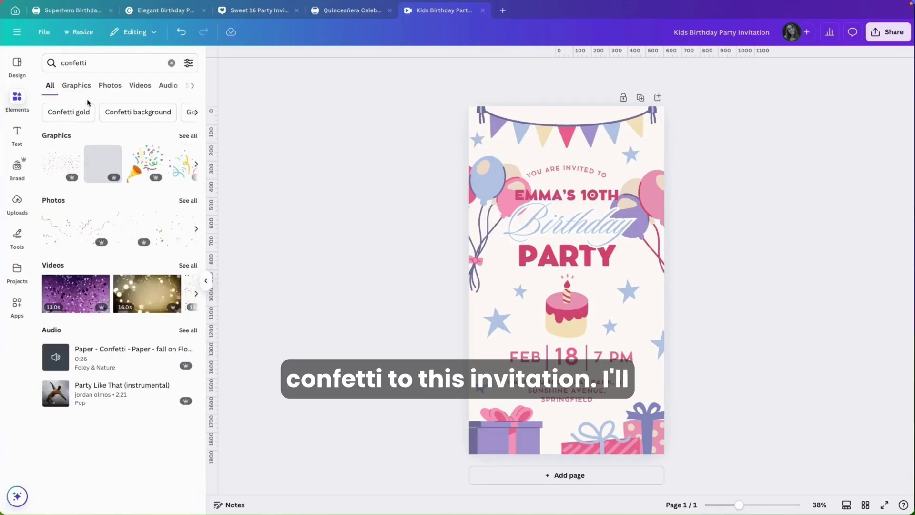
{"action": "left_click", "coordinate": [188, 136]}
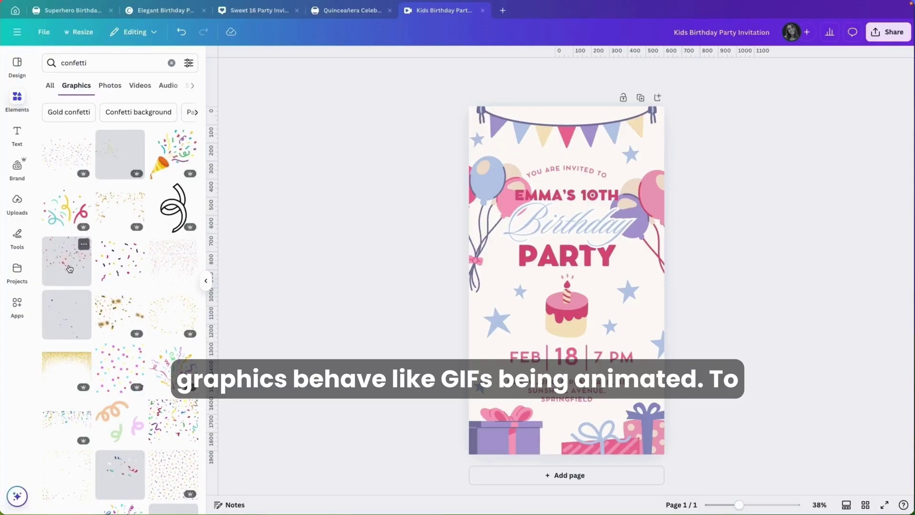
{"action": "left_click", "coordinate": [190, 65]}
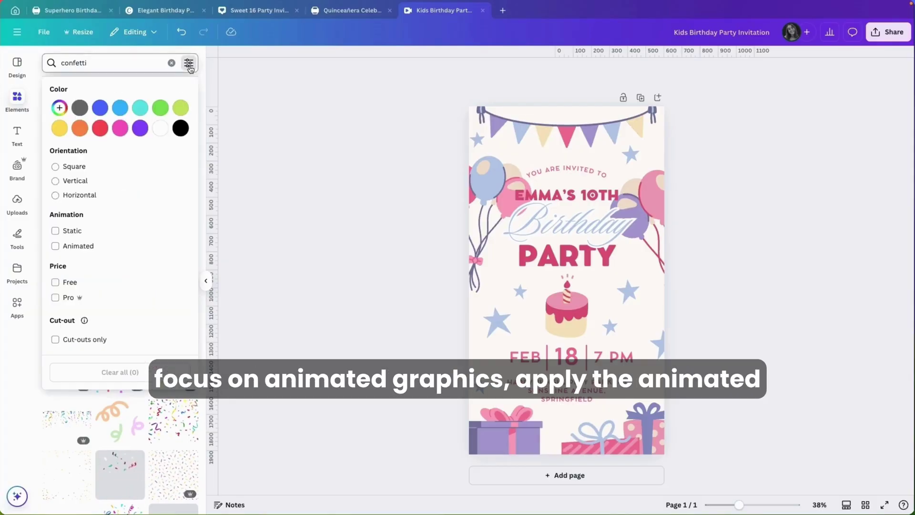
{"action": "left_click", "coordinate": [55, 247]}
{"action": "left_click", "coordinate": [206, 307]}
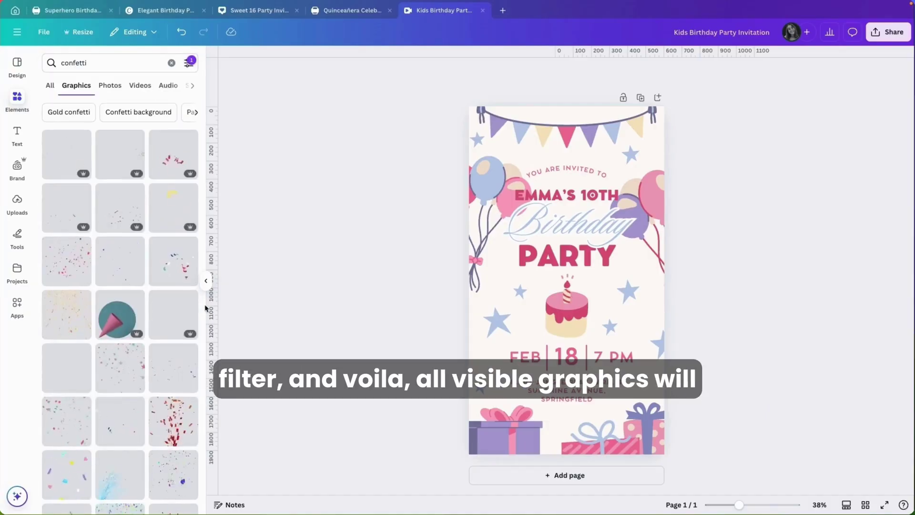
{"action": "left_click", "coordinate": [74, 270]}
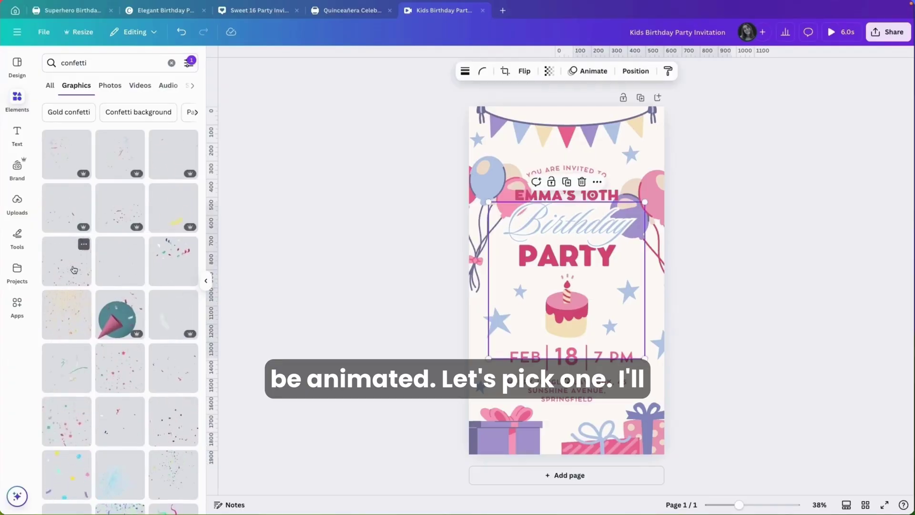
Move the confetti to the top-left, enlarge it, and send it behind other layers
{"action": "left_click_drag", "start_coordinate": [589, 282], "coordinate": [557, 182]}
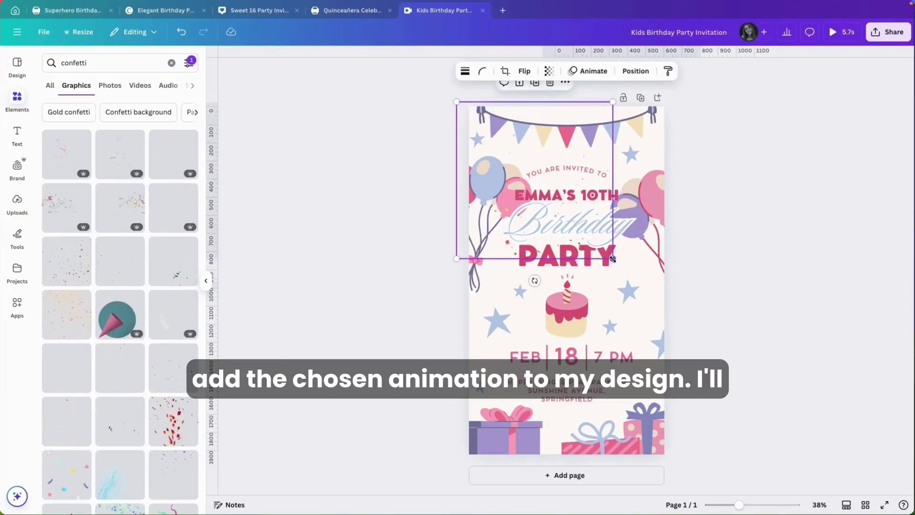
{"action": "left_click_drag", "start_coordinate": [613, 259], "coordinate": [678, 324]}
{"action": "left_click", "coordinate": [635, 71]}
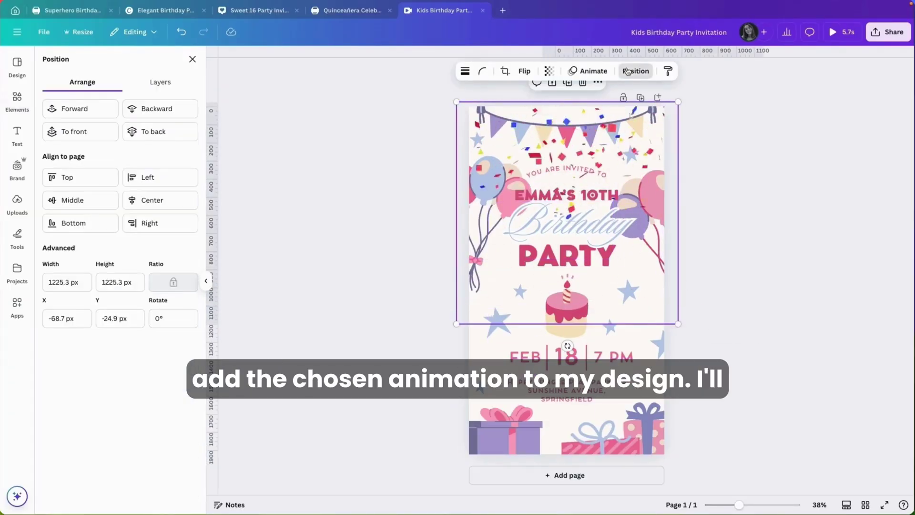
{"action": "left_click", "coordinate": [155, 84]}
{"action": "left_click_drag", "start_coordinate": [143, 382], "coordinate": [131, 480]}
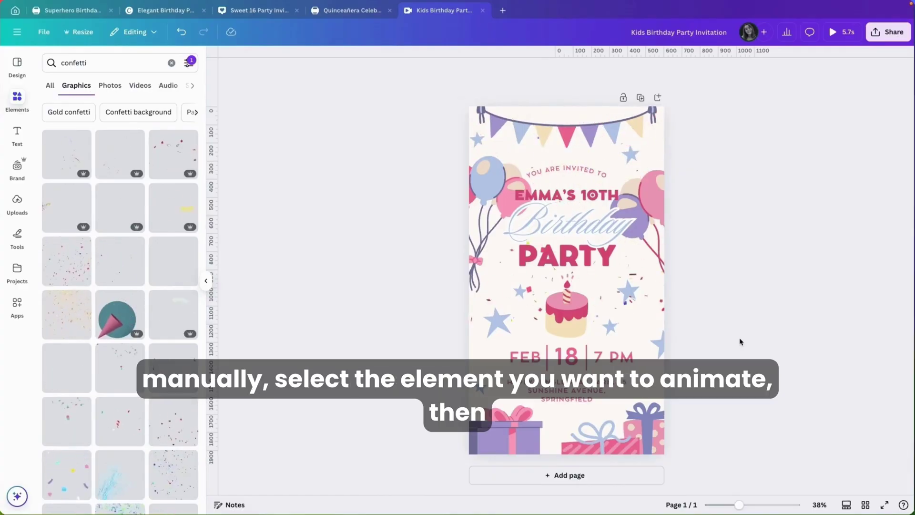
Give the Birthday lettering a Wiggle animation
{"action": "left_click", "coordinate": [570, 227]}
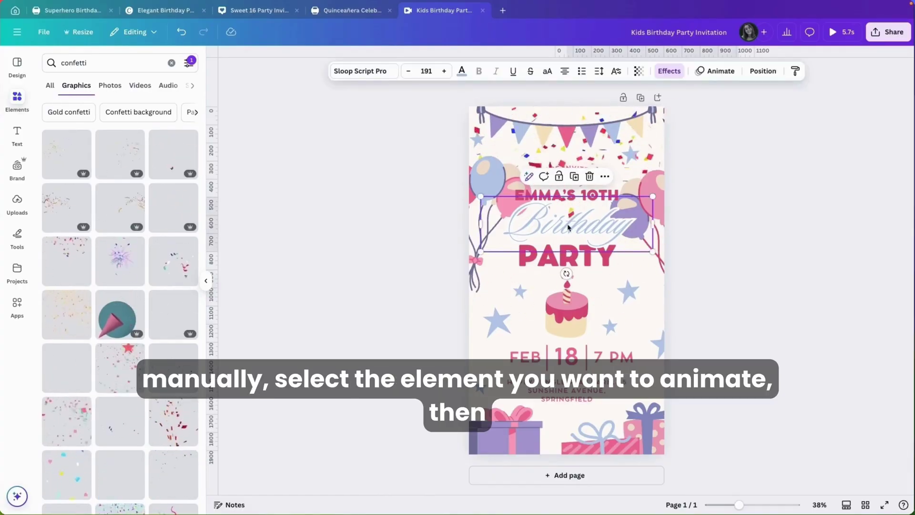
{"action": "left_click", "coordinate": [712, 70]}
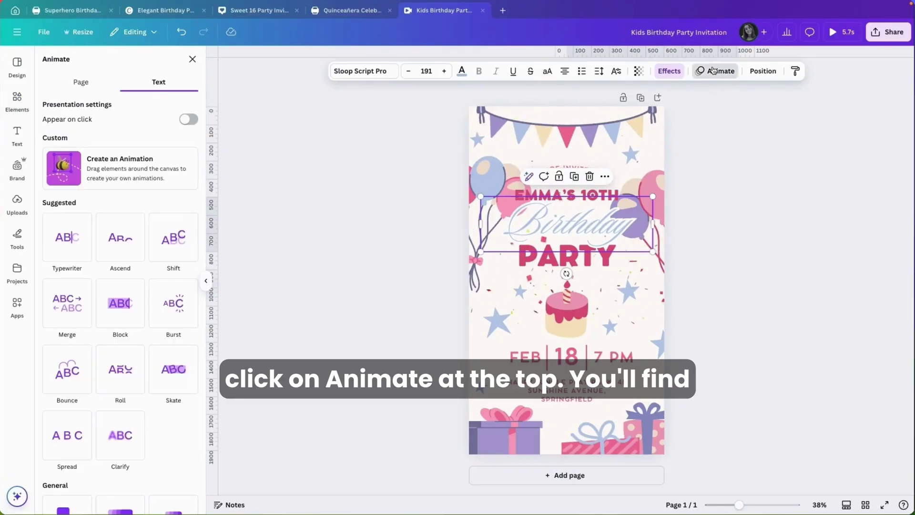
{"action": "scroll", "coordinate": [120, 314], "scroll_direction": "down", "scroll_amount": 7}
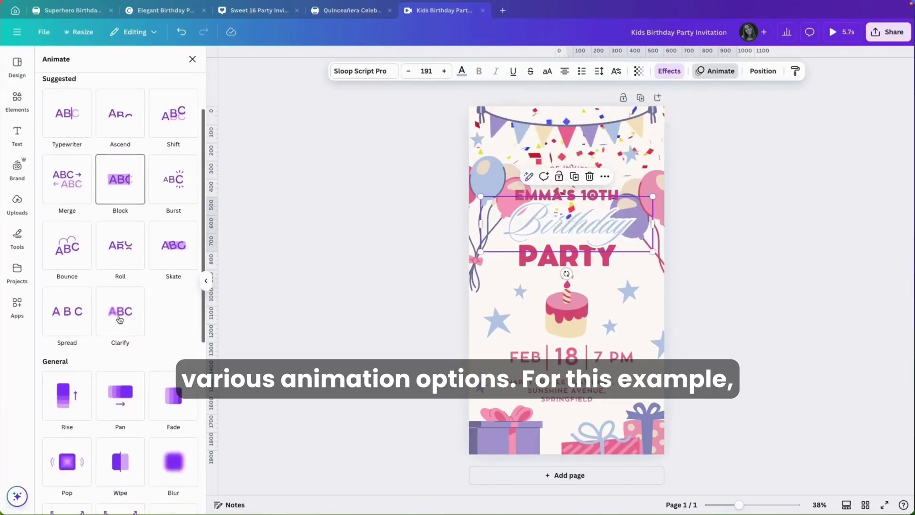
{"action": "scroll", "coordinate": [120, 319], "scroll_direction": "down", "scroll_amount": 3}
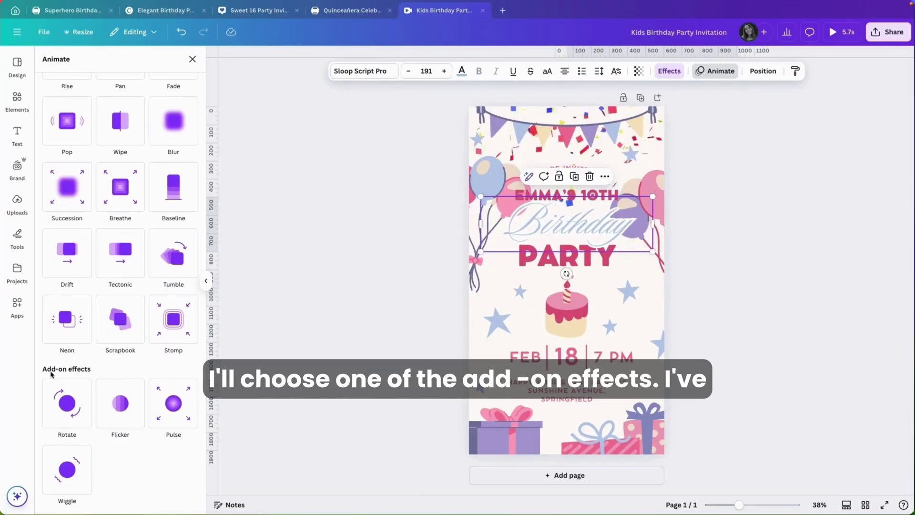
{"action": "left_click", "coordinate": [64, 477]}
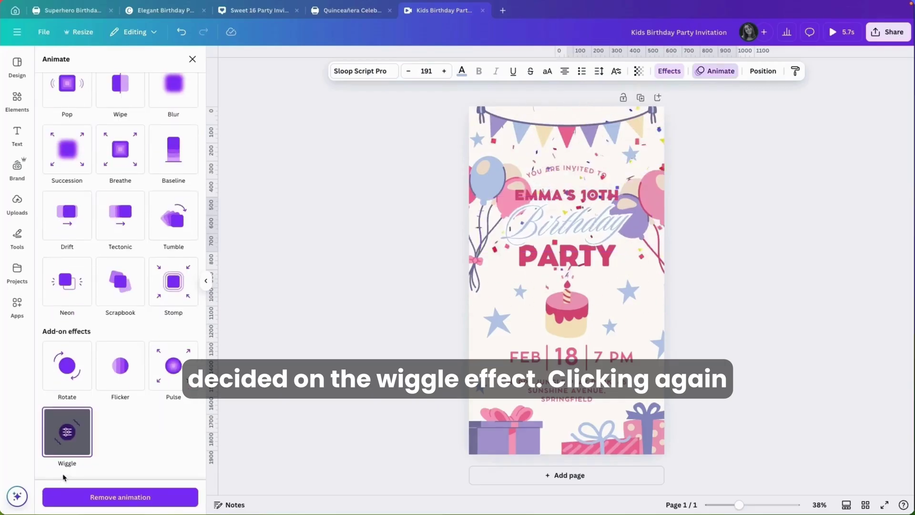
{"action": "left_click", "coordinate": [71, 432]}
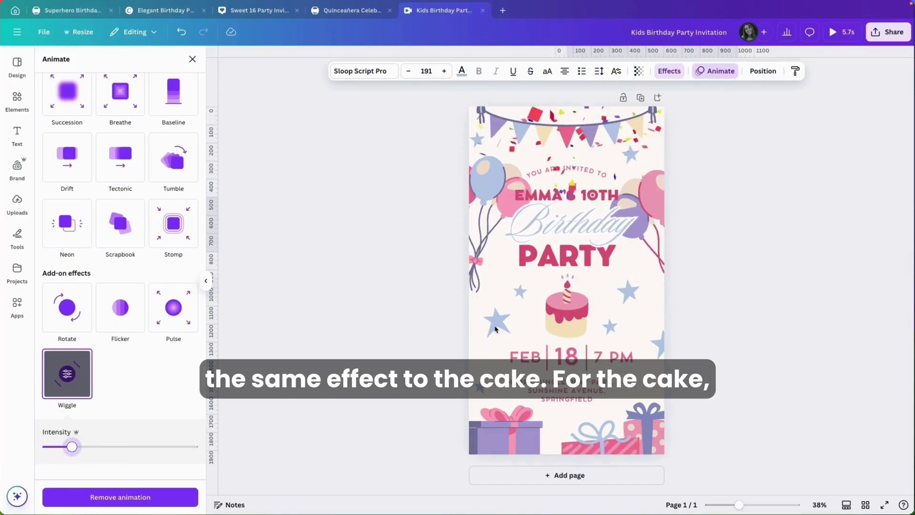
Apply Wiggle to the cake graphic with a lowered intensity
{"action": "left_click", "coordinate": [566, 321]}
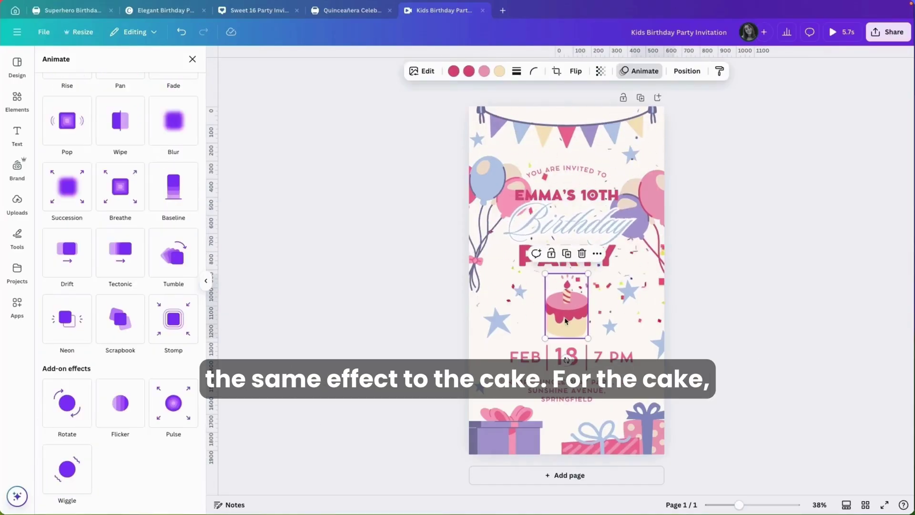
{"action": "left_click", "coordinate": [79, 463]}
{"action": "left_click_drag", "start_coordinate": [120, 446], "coordinate": [71, 449]}
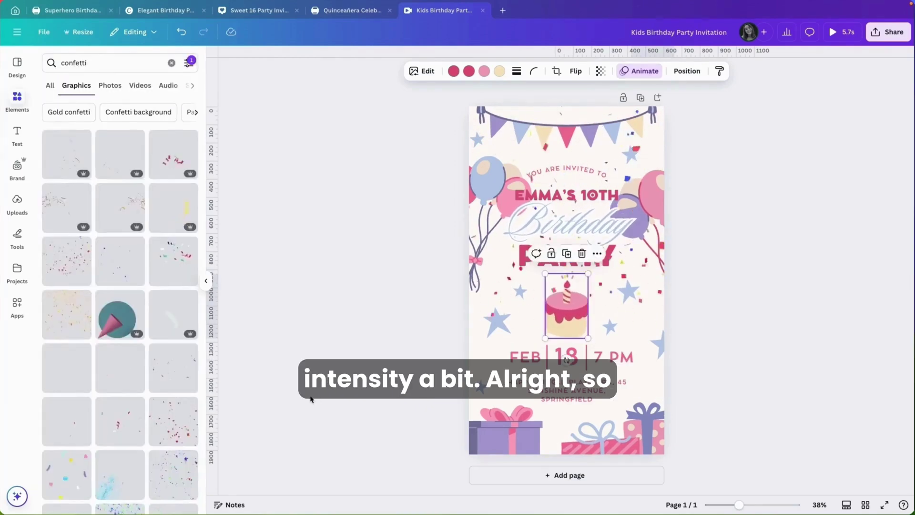
{"action": "left_click", "coordinate": [313, 398]}
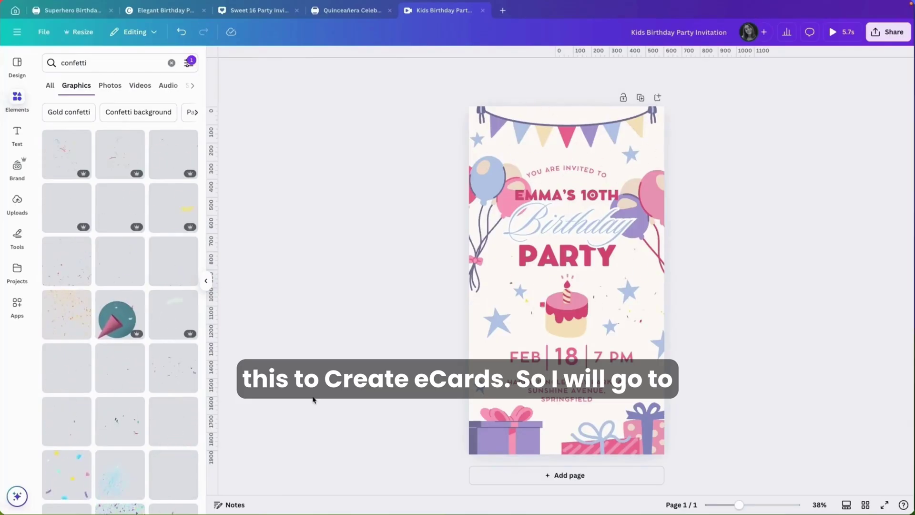
Open the CreatEcards app from Apps and sync the design, exporting it as JPG
{"action": "left_click", "coordinate": [17, 305]}
{"action": "left_click", "coordinate": [119, 62]}
{"action": "type", "text": "c"}
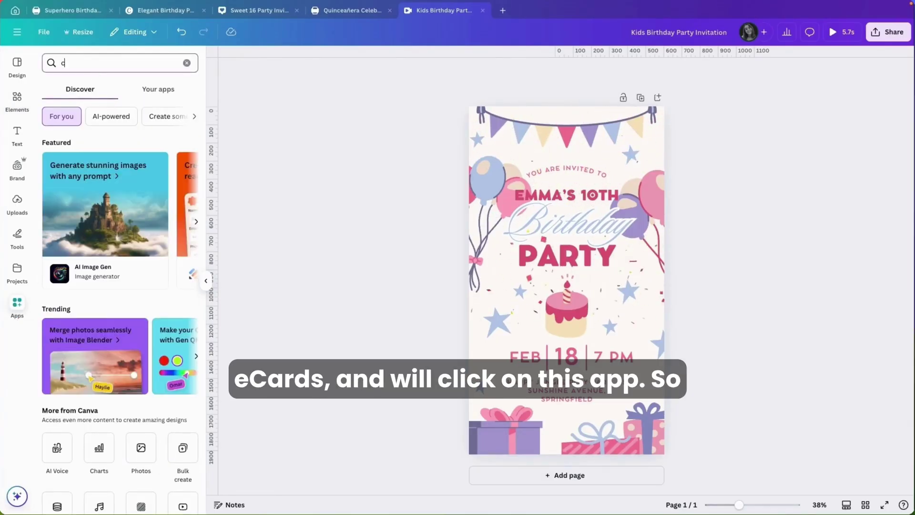
{"action": "type", "text": "reatecards"}
{"action": "key", "text": "Return"}
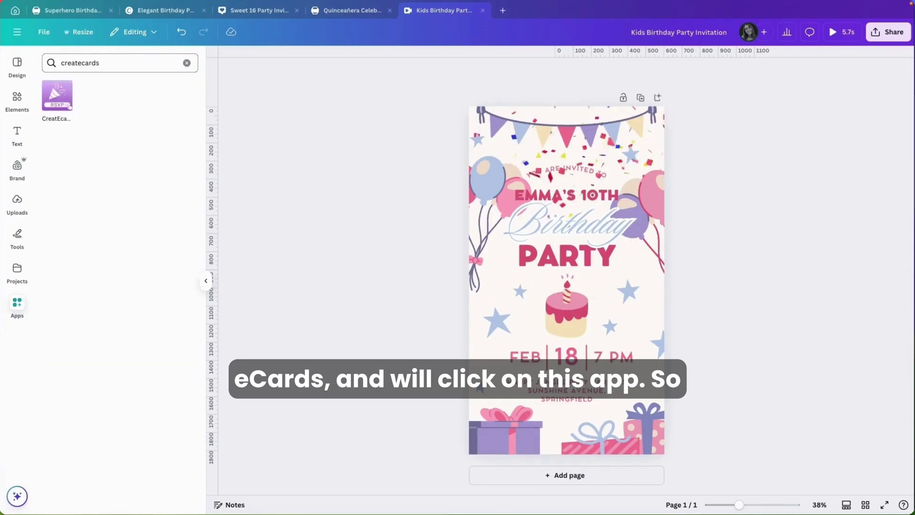
{"action": "left_click", "coordinate": [59, 102]}
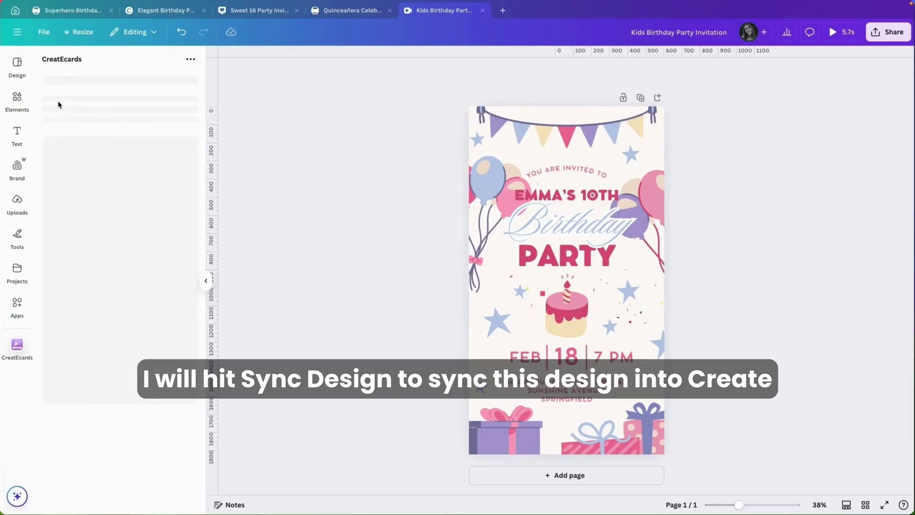
{"action": "left_click", "coordinate": [128, 475]}
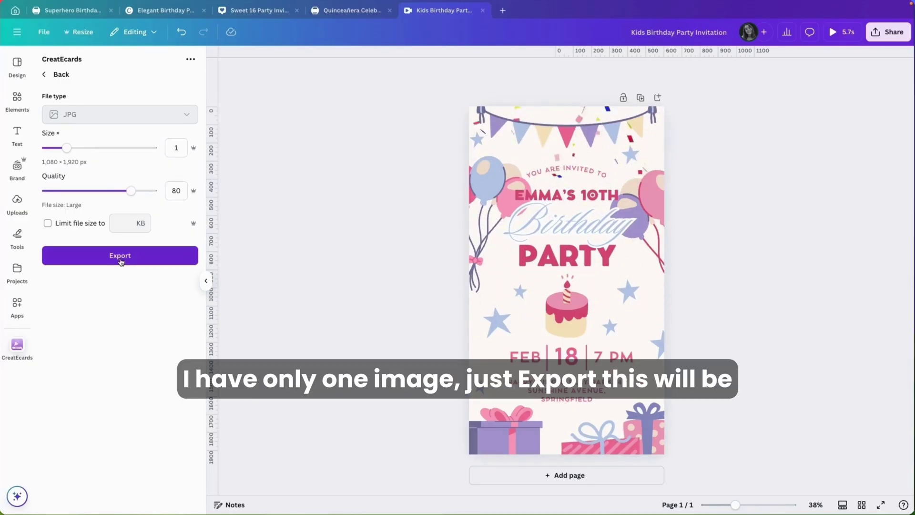
{"action": "left_click", "coordinate": [120, 256]}
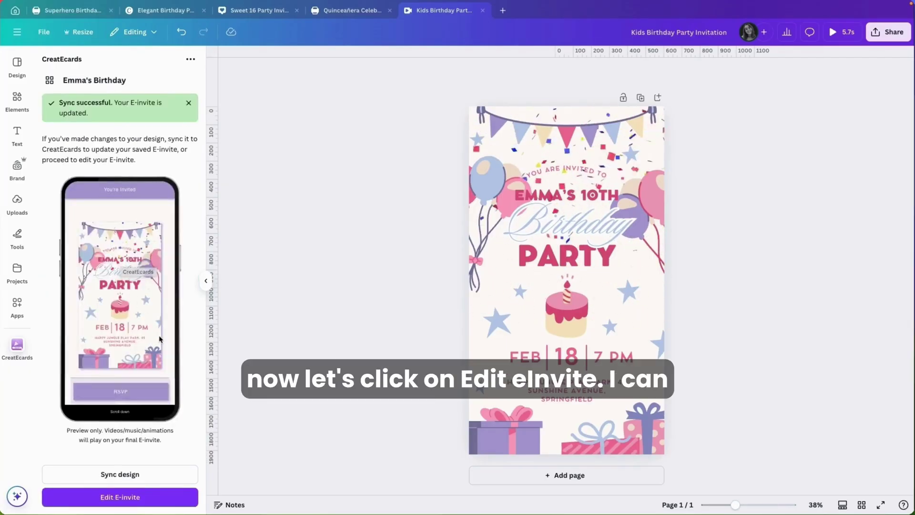
{"action": "scroll", "coordinate": [160, 339], "scroll_direction": "down", "scroll_amount": 1}
Start editing the e-invite in the CreatEcards panel
{"action": "left_click", "coordinate": [128, 505]}
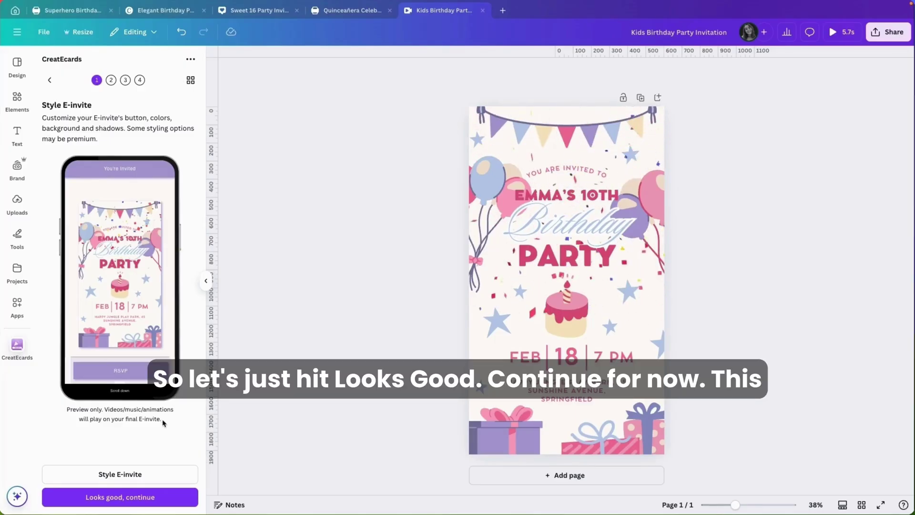
Accept the styling and keep video, music and animations enabled
{"action": "left_click", "coordinate": [135, 500]}
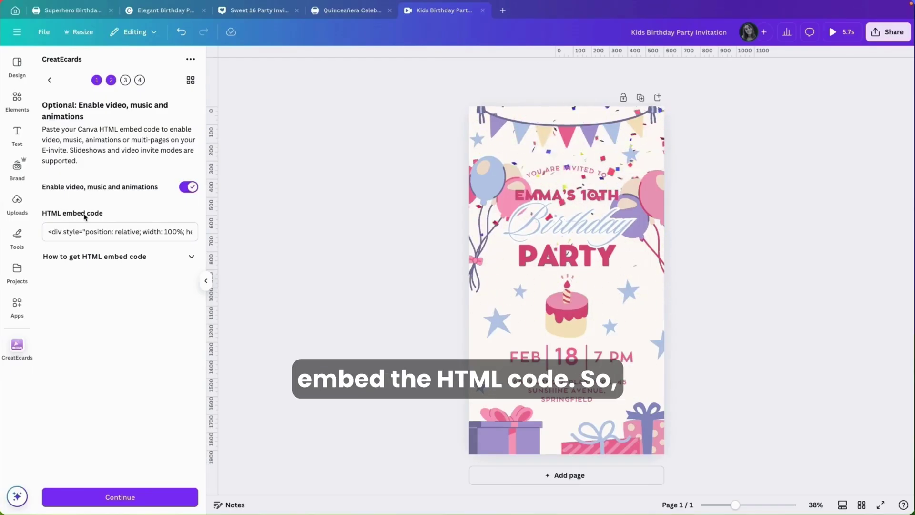
{"action": "left_click", "coordinate": [188, 188]}
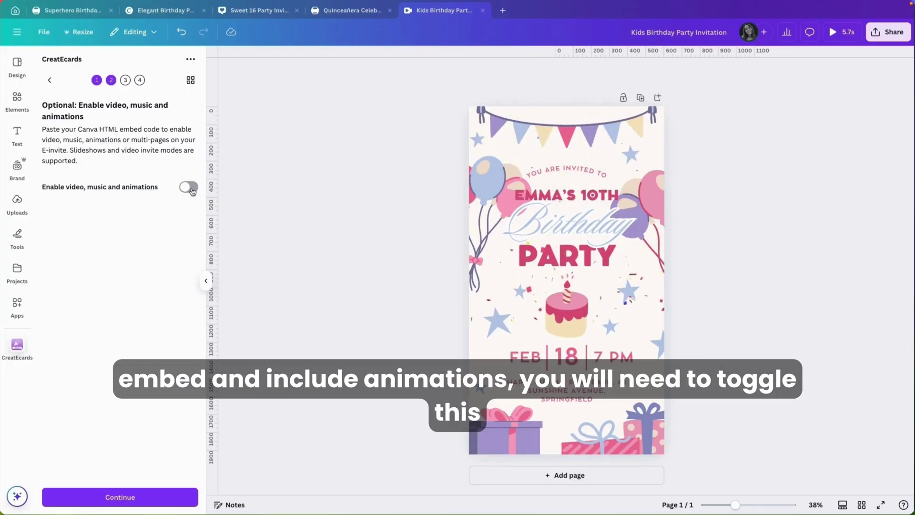
{"action": "left_click", "coordinate": [192, 188]}
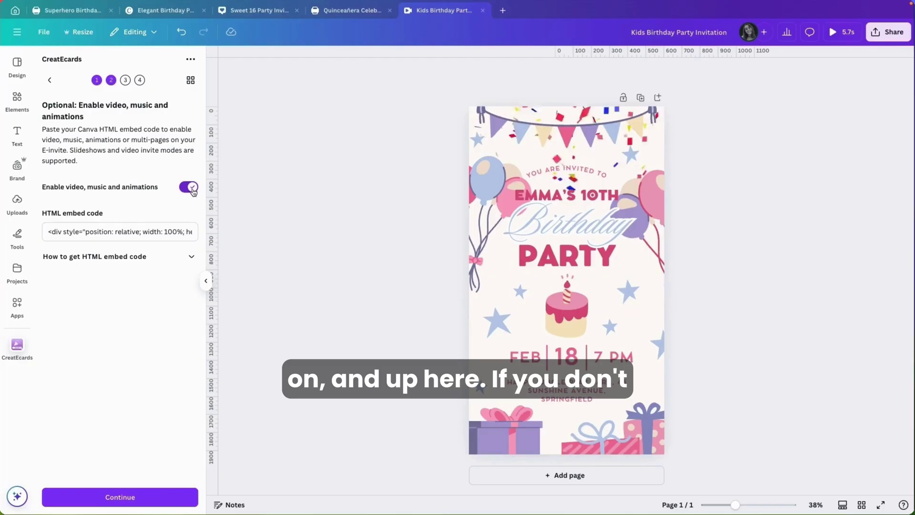
Copy the design's HTML embed code from Share > Embed and paste it into CreatEcards
{"action": "left_click", "coordinate": [887, 38]}
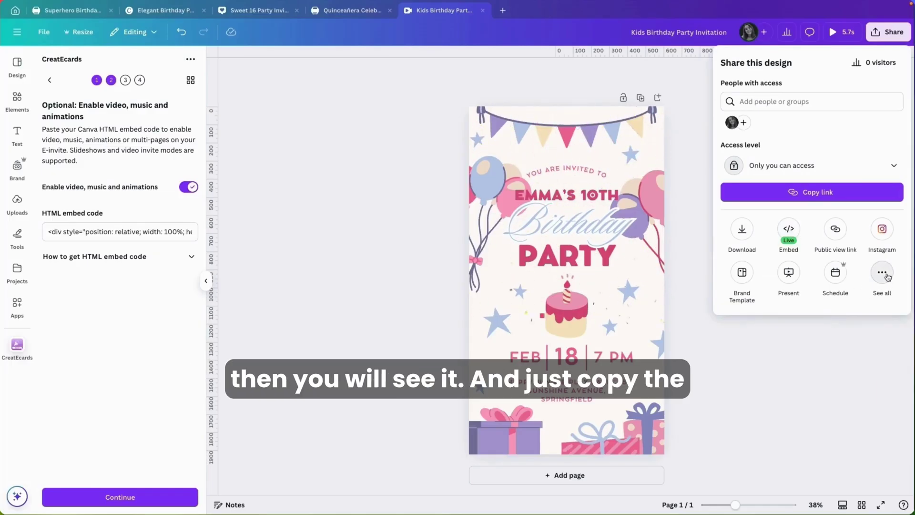
{"action": "left_click", "coordinate": [795, 232]}
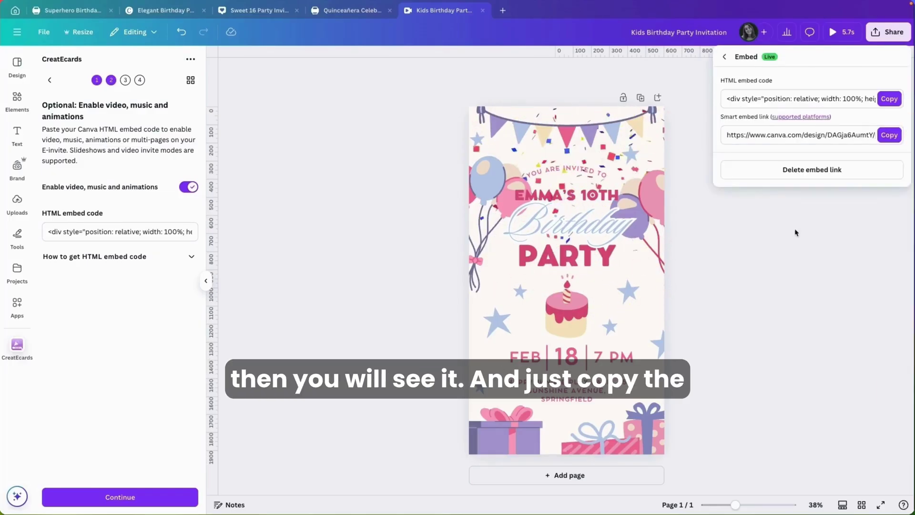
{"action": "left_click", "coordinate": [889, 99]}
{"action": "left_click", "coordinate": [114, 234]}
{"action": "key", "text": "ctrl+v"}
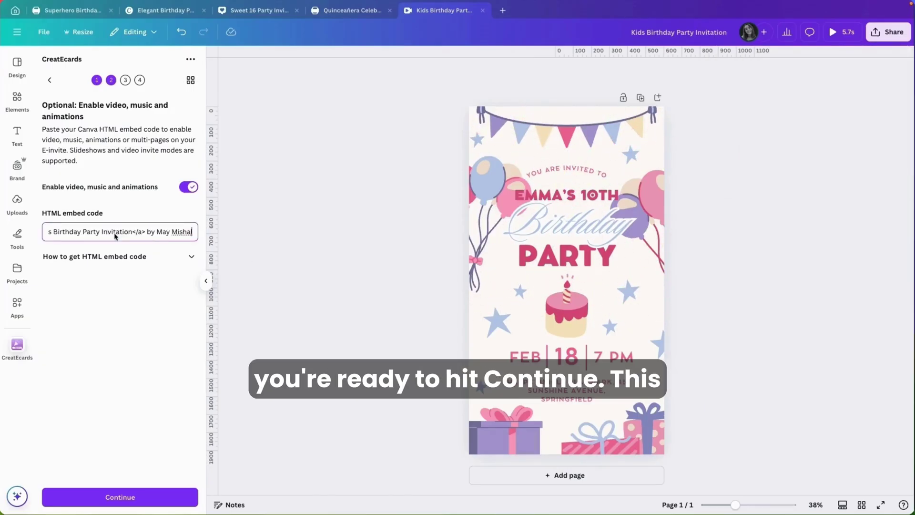
Continue past the remaining steps, skipping the RSVP QR code, and save to CreatEcards
{"action": "left_click", "coordinate": [108, 501]}
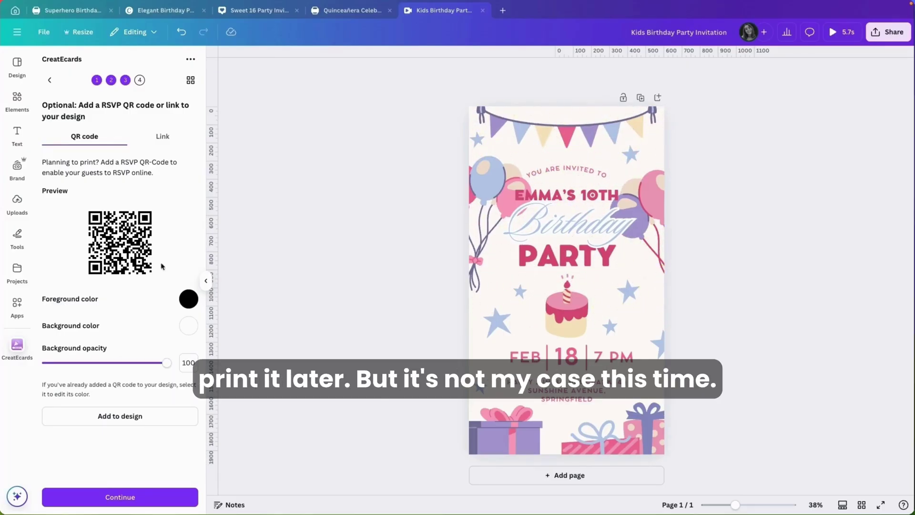
{"action": "left_click", "coordinate": [119, 496]}
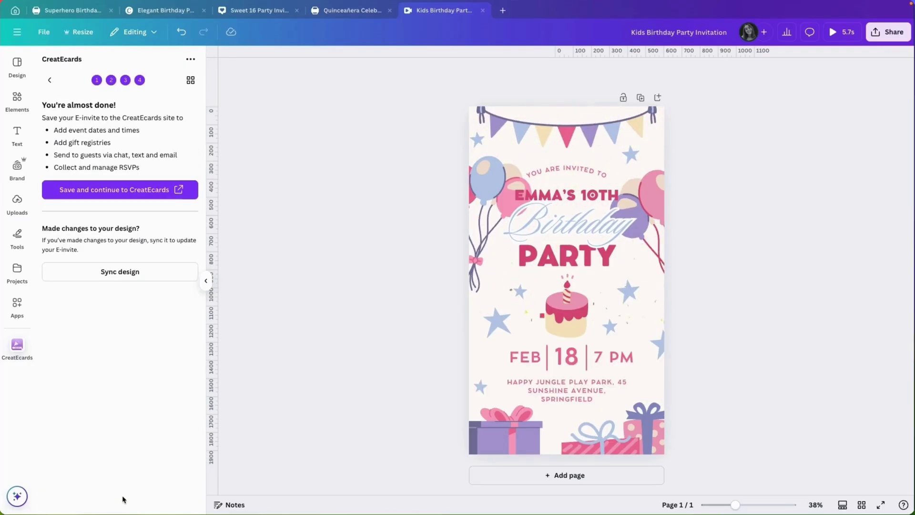
{"action": "left_click", "coordinate": [122, 191]}
Leave Canva for CreatEcards, continue the updated eCard, and create it as an Invitation
{"action": "left_click", "coordinate": [550, 295]}
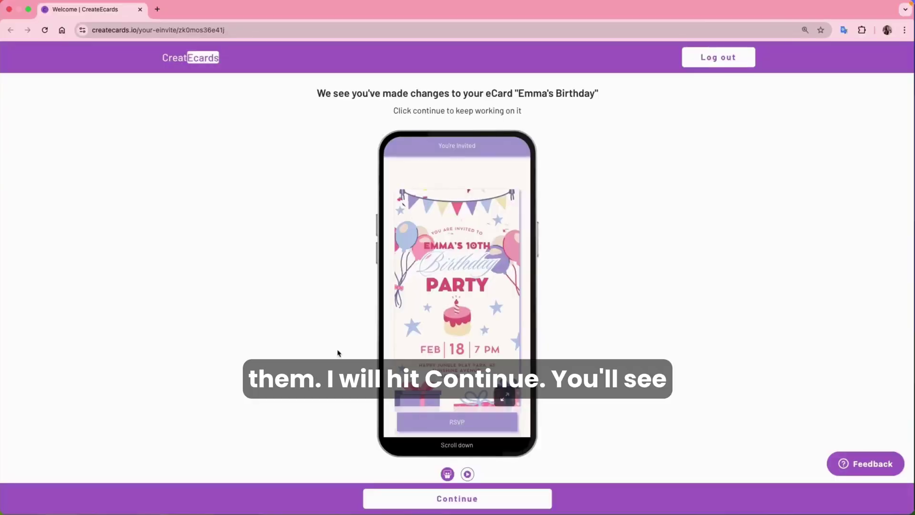
{"action": "left_click", "coordinate": [432, 497]}
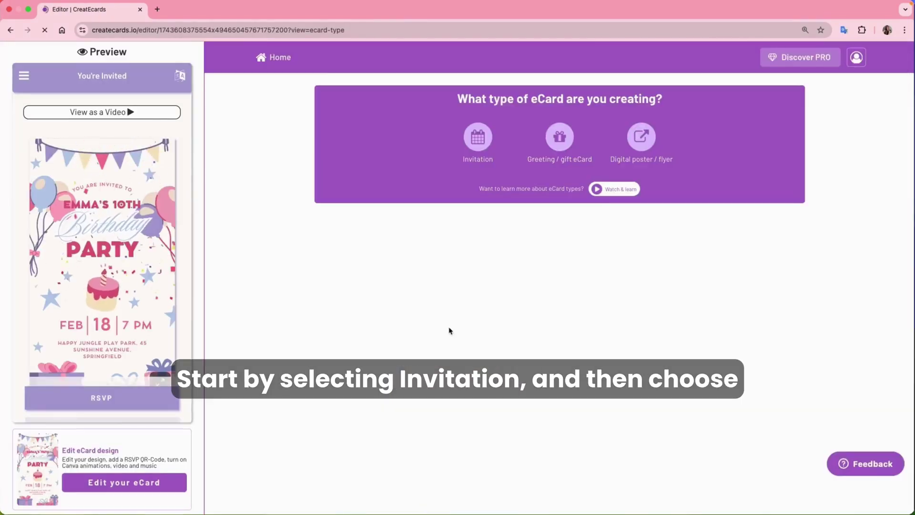
{"action": "left_click", "coordinate": [472, 144]}
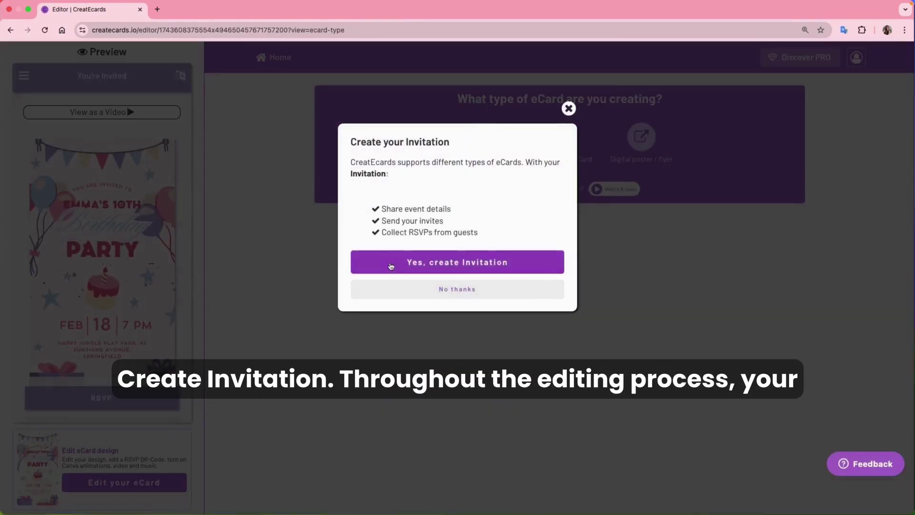
{"action": "left_click", "coordinate": [455, 265]}
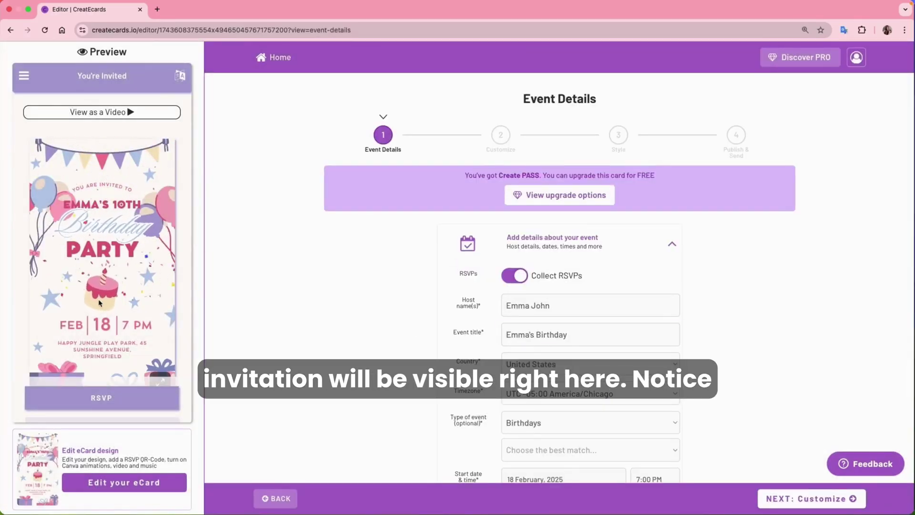
{"action": "scroll", "coordinate": [99, 303], "scroll_direction": "down", "scroll_amount": 3}
{"action": "scroll", "coordinate": [99, 303], "scroll_direction": "up", "scroll_amount": 2}
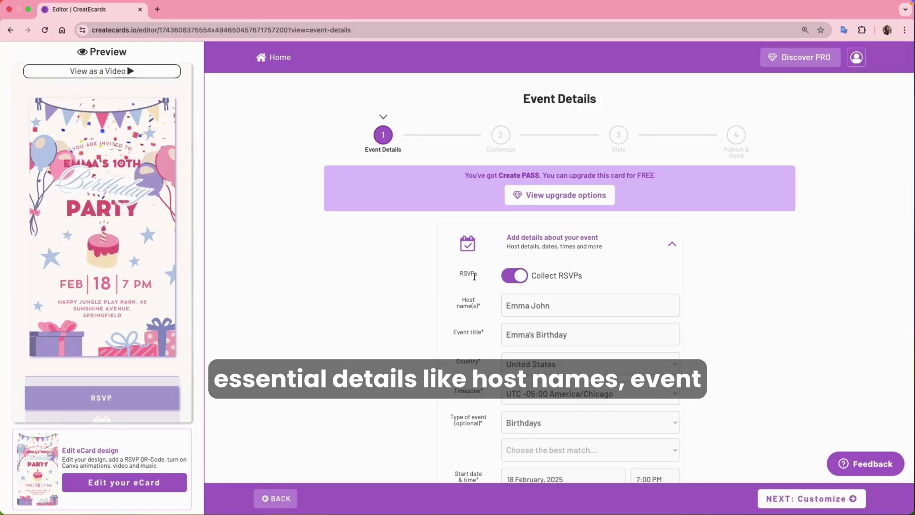
{"action": "scroll", "coordinate": [474, 276], "scroll_direction": "down", "scroll_amount": 3}
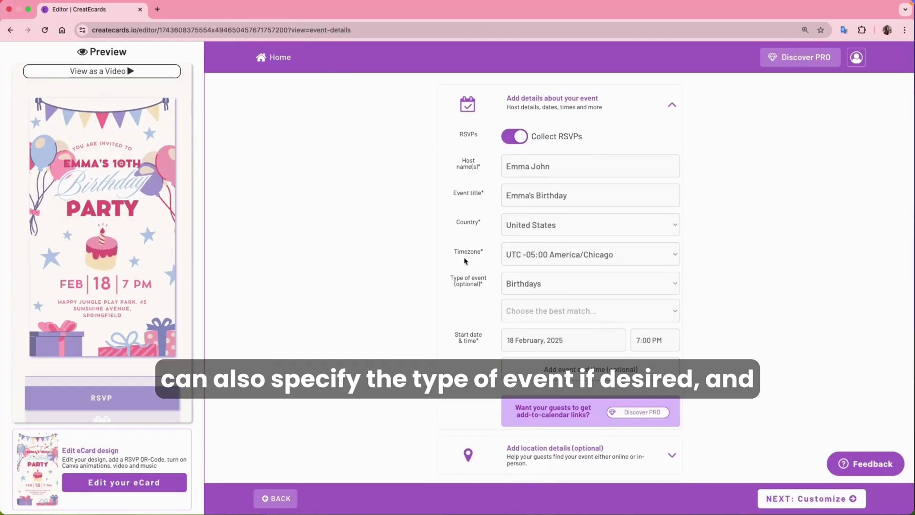
{"action": "scroll", "coordinate": [464, 261], "scroll_direction": "down", "scroll_amount": 3}
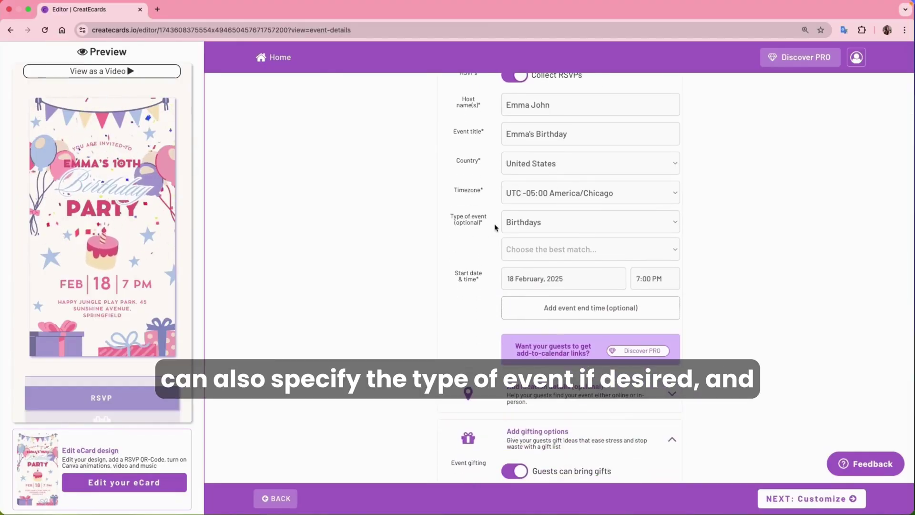
{"action": "scroll", "coordinate": [496, 227], "scroll_direction": "down", "scroll_amount": 2}
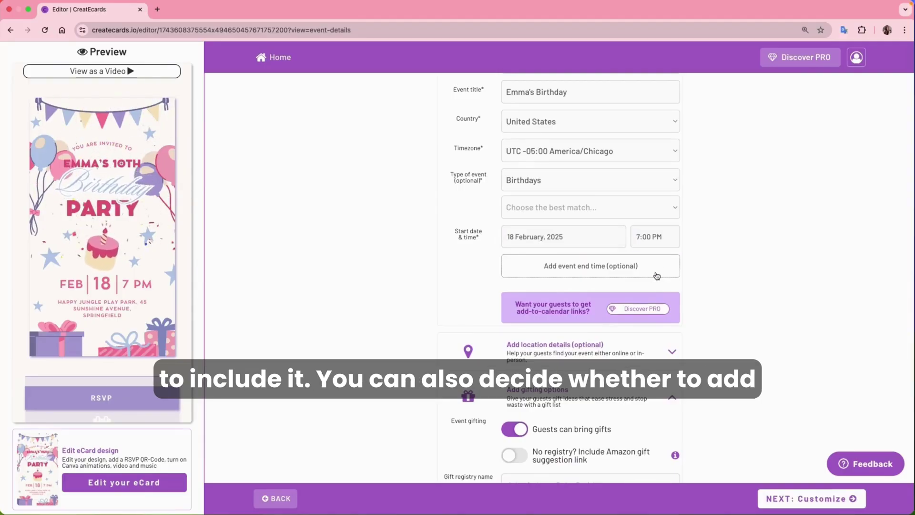
{"action": "scroll", "coordinate": [715, 276], "scroll_direction": "down", "scroll_amount": 3}
Expand location details for the in-person Happy Jungle Play Park venue, then scroll to gifting options
{"action": "left_click", "coordinate": [672, 252]}
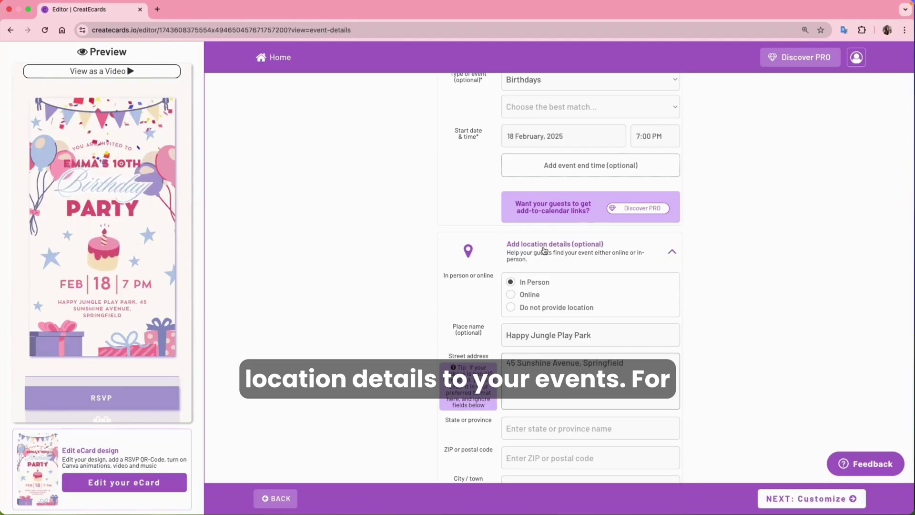
{"action": "scroll", "coordinate": [544, 250], "scroll_direction": "down", "scroll_amount": 1}
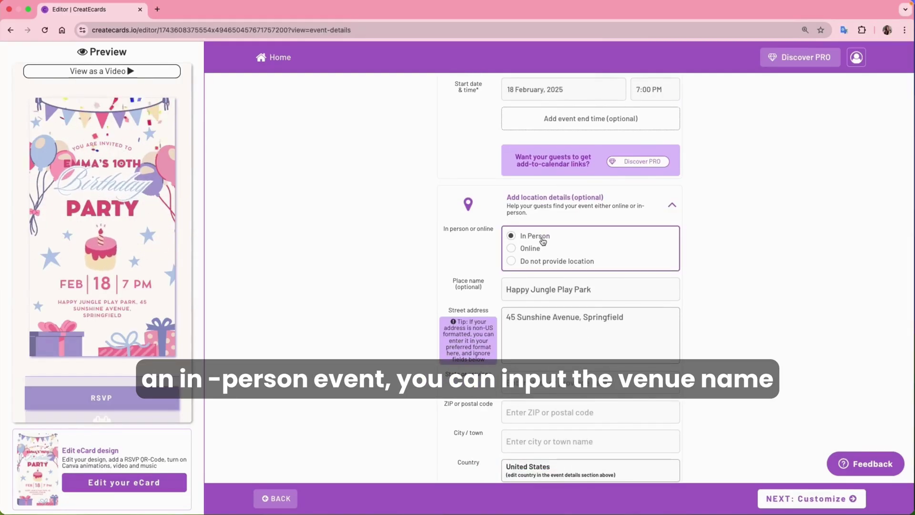
{"action": "scroll", "coordinate": [586, 288], "scroll_direction": "down", "scroll_amount": 2}
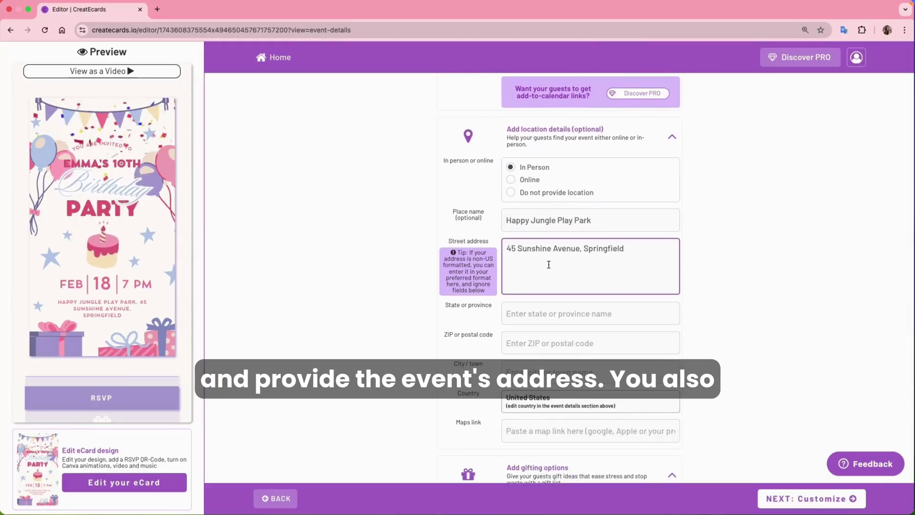
{"action": "scroll", "coordinate": [548, 265], "scroll_direction": "down", "scroll_amount": 4}
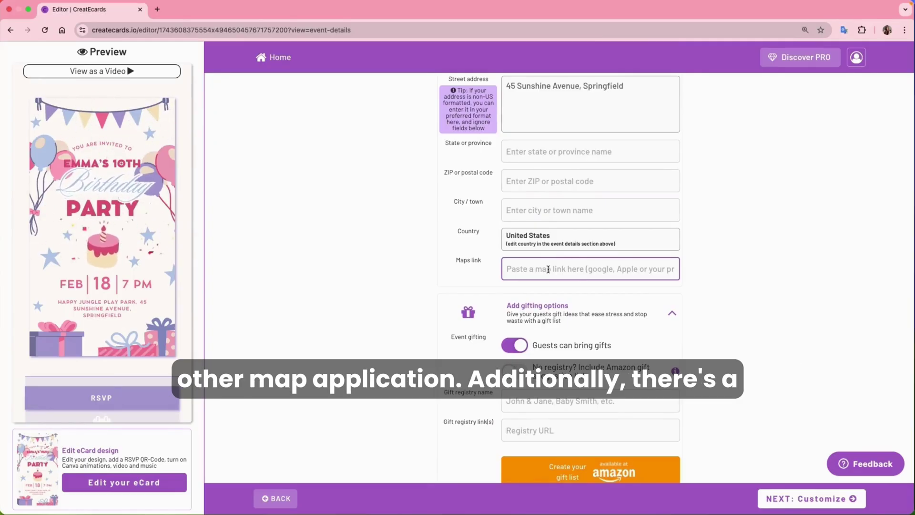
{"action": "scroll", "coordinate": [548, 270], "scroll_direction": "down", "scroll_amount": 2}
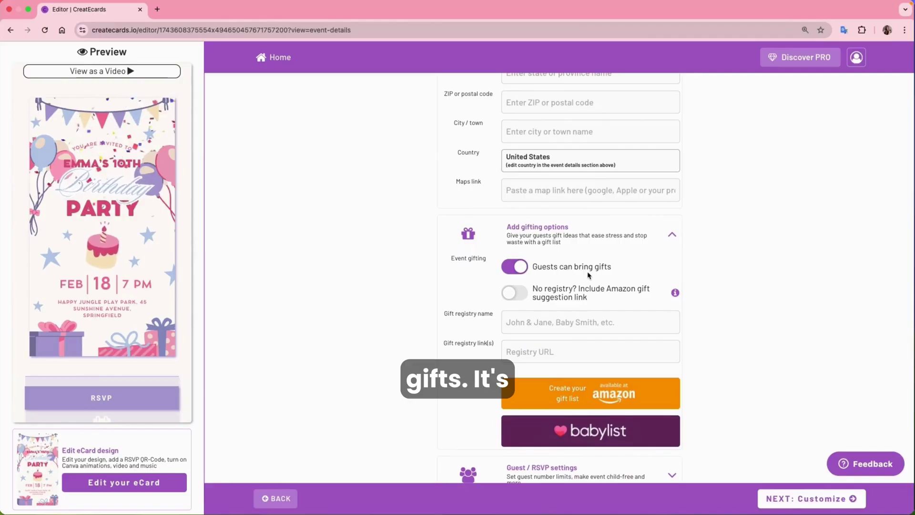
Expand Guest / RSVP settings and allow up to 10 guests per invite
{"action": "scroll", "coordinate": [765, 276], "scroll_direction": "down", "scroll_amount": 1}
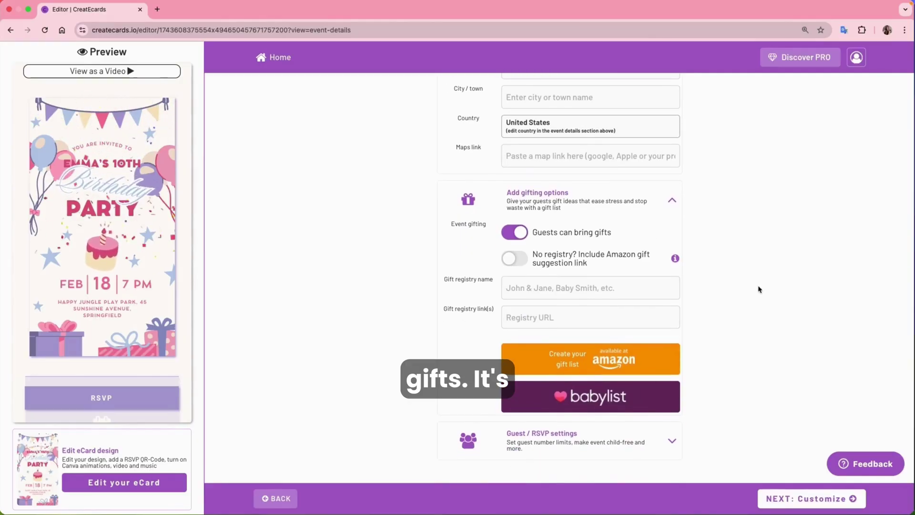
{"action": "left_click", "coordinate": [672, 441]}
{"action": "scroll", "coordinate": [717, 421], "scroll_direction": "down", "scroll_amount": 3}
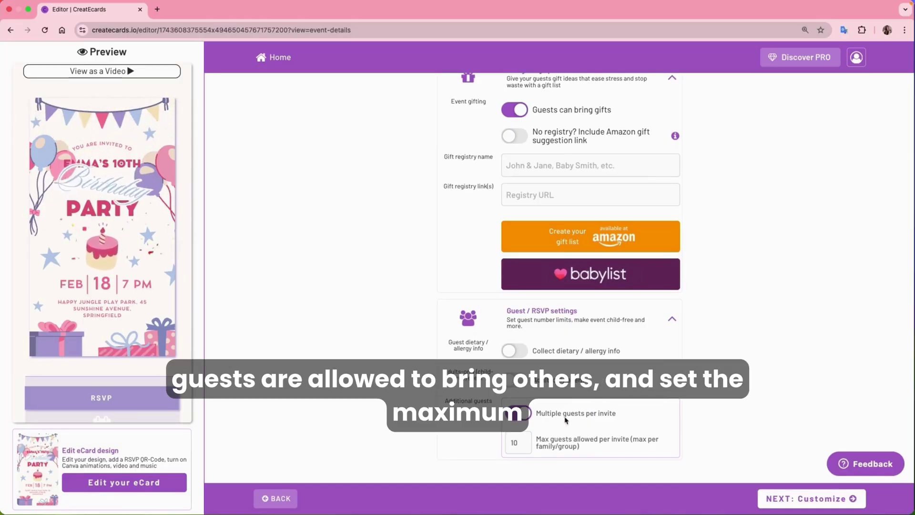
{"action": "left_click", "coordinate": [530, 444]}
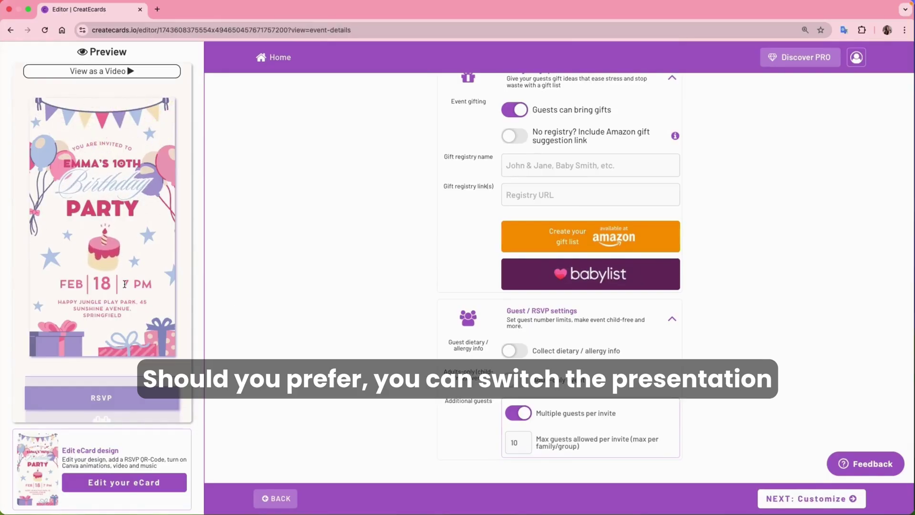
Open Edit your eCard and expand the Add Canva Video and Sounds options
{"action": "scroll", "coordinate": [129, 272], "scroll_direction": "down", "scroll_amount": 2}
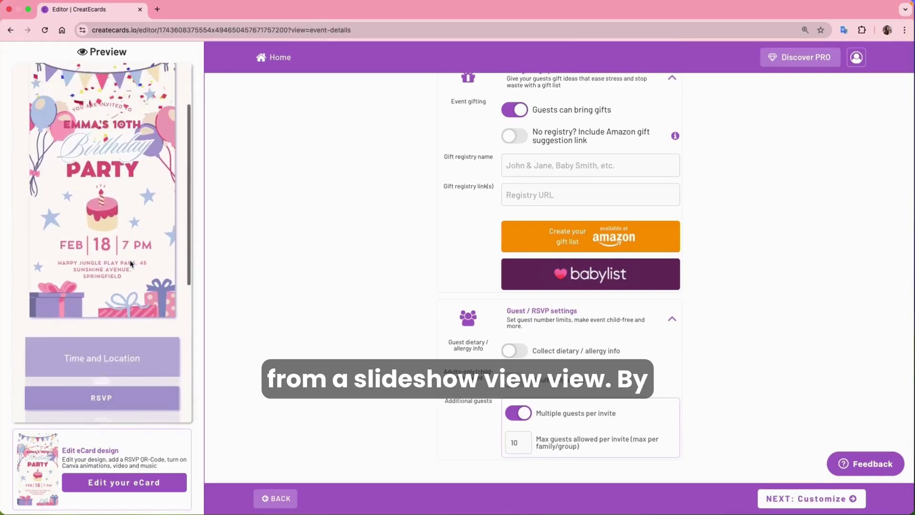
{"action": "scroll", "coordinate": [131, 264], "scroll_direction": "down", "scroll_amount": 2}
{"action": "left_click", "coordinate": [119, 489]}
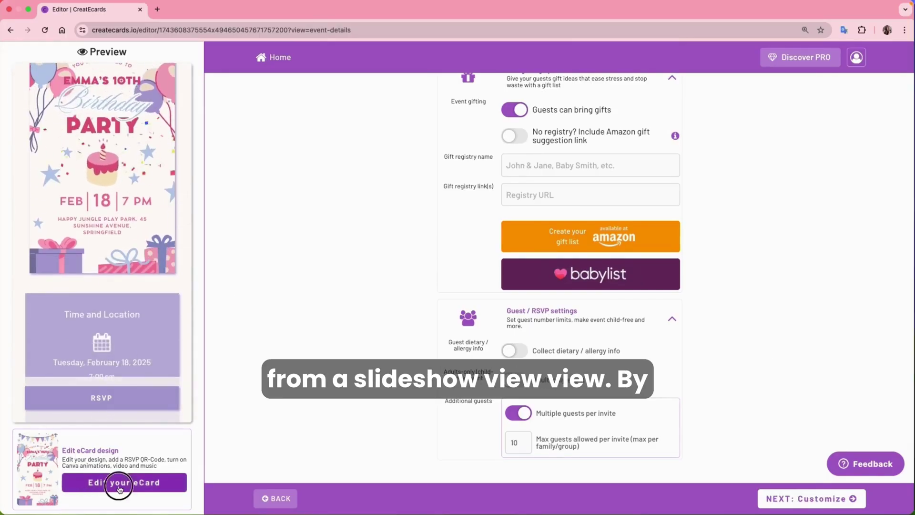
{"action": "left_click", "coordinate": [183, 318]}
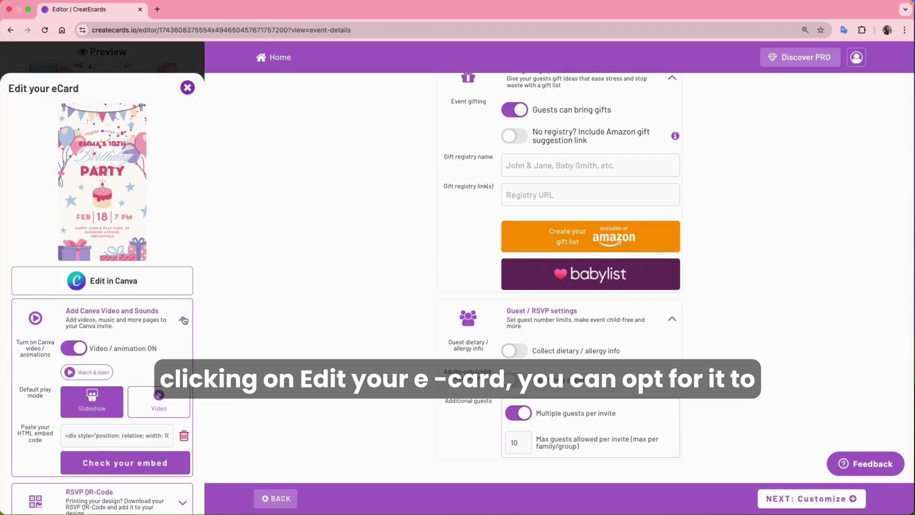
Scroll the Edit your eCard panel down toward the Edit in Canva option
{"action": "scroll", "coordinate": [159, 347], "scroll_direction": "down", "scroll_amount": 1}
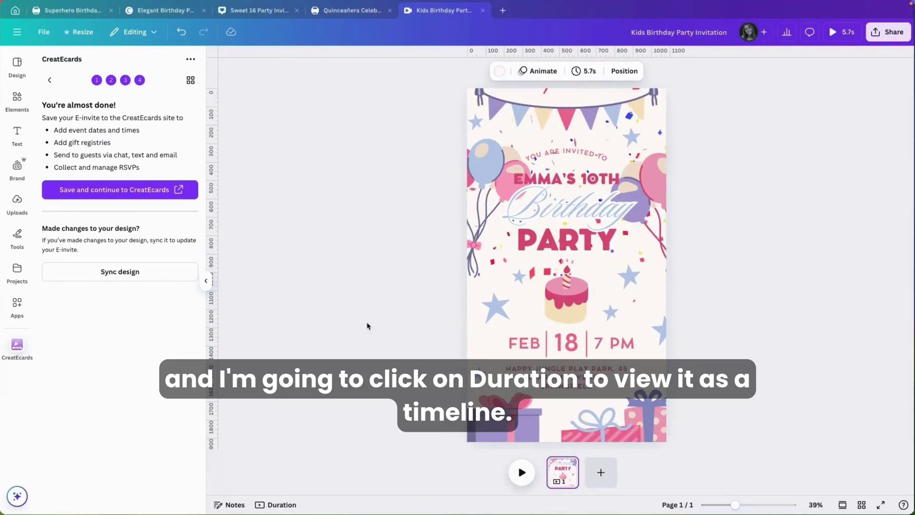
Show the 5.7s page as a timeline and add the Slap Happy track from Audio beneath it
{"action": "left_click", "coordinate": [280, 506]}
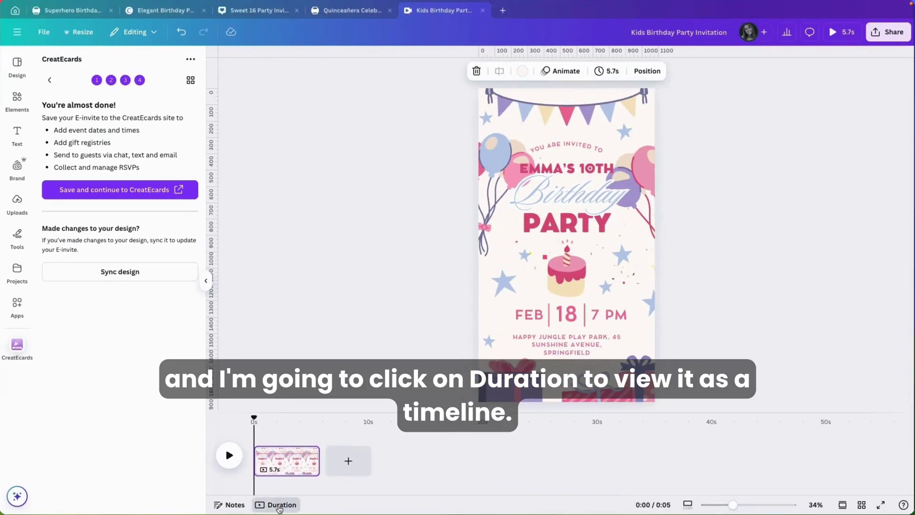
{"action": "mouse_move", "coordinate": [307, 468]}
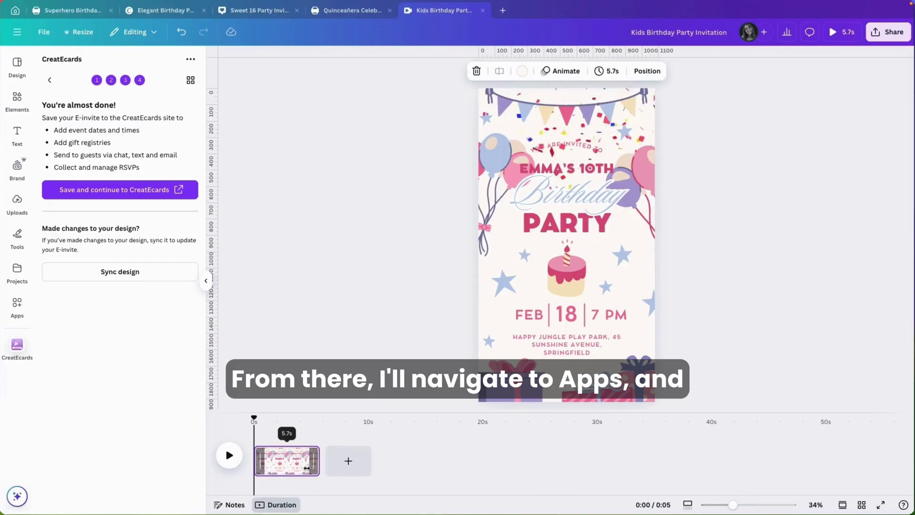
{"action": "left_click", "coordinate": [17, 305]}
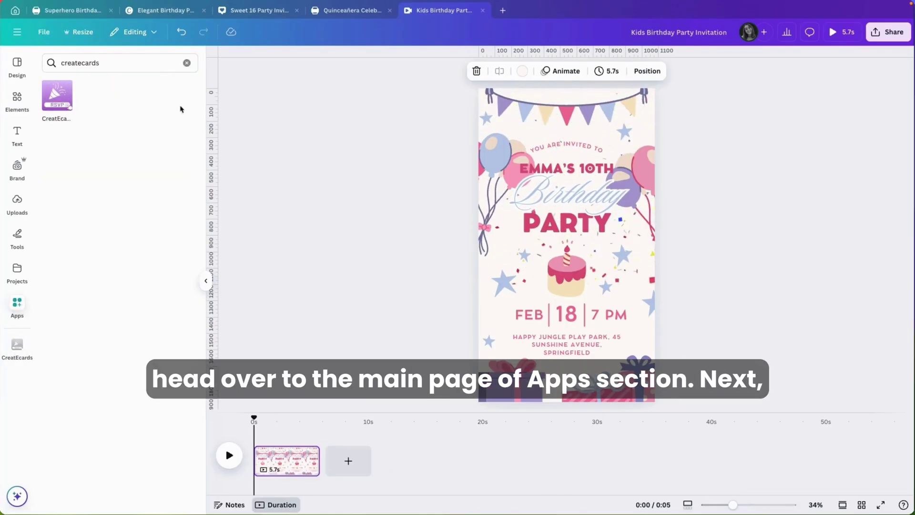
{"action": "left_click", "coordinate": [186, 63]}
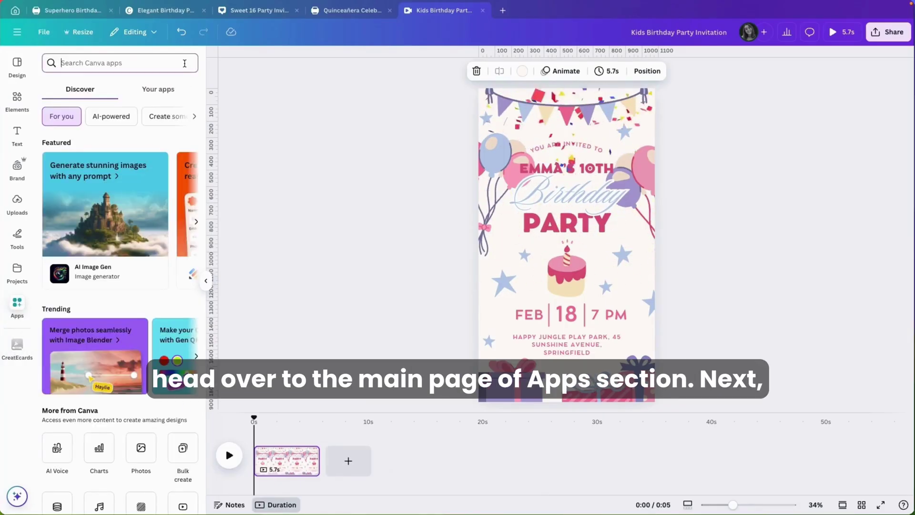
{"action": "scroll", "coordinate": [99, 333], "scroll_direction": "down", "scroll_amount": 3}
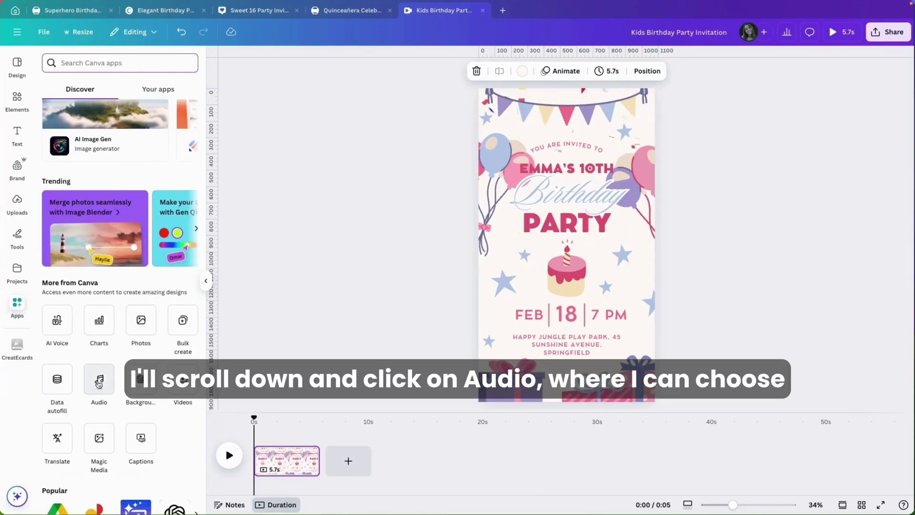
{"action": "left_click", "coordinate": [99, 381]}
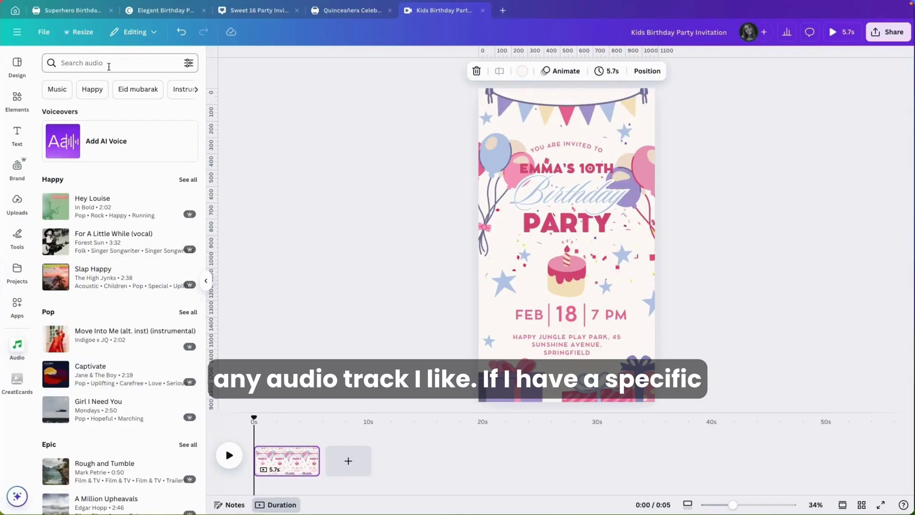
{"action": "left_click_drag", "start_coordinate": [92, 279], "coordinate": [260, 478]}
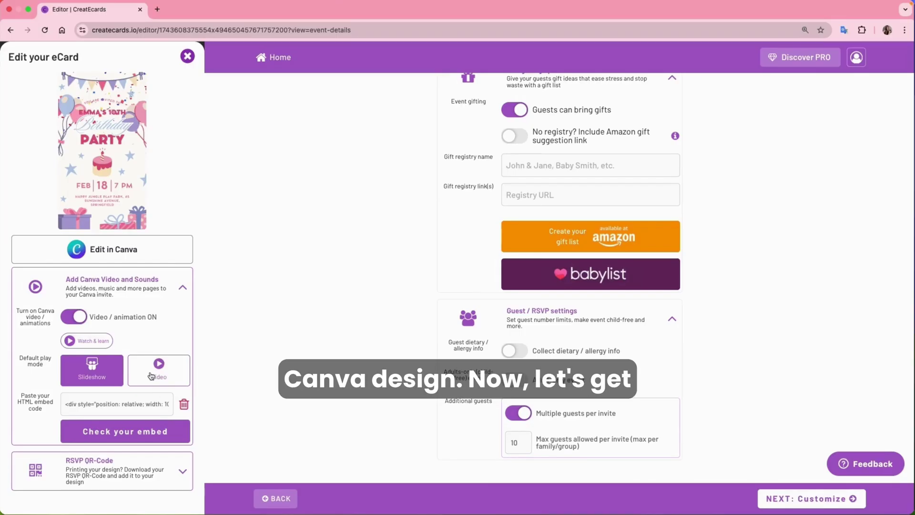
Go to Customize, expand the event description and leave it empty, then advance to Style
{"action": "left_click", "coordinate": [186, 62]}
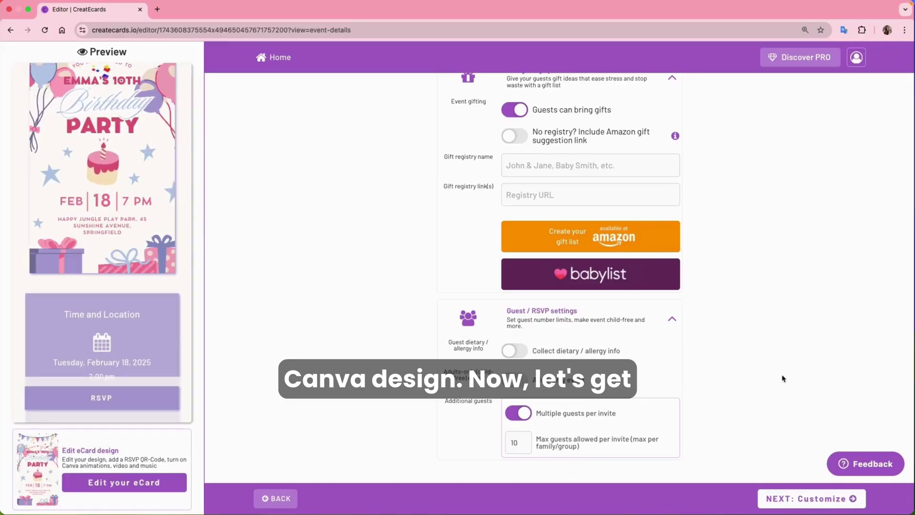
{"action": "left_click", "coordinate": [793, 500]}
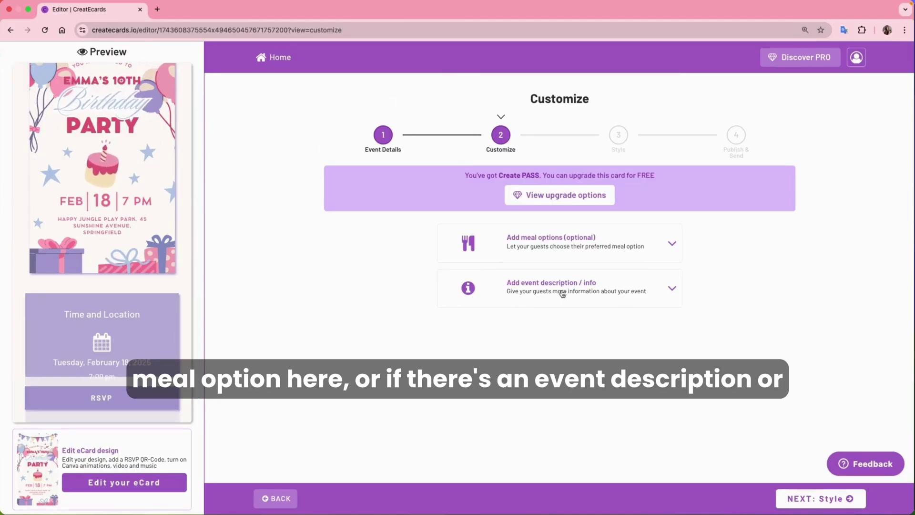
{"action": "left_click", "coordinate": [671, 289]}
{"action": "scroll", "coordinate": [748, 324], "scroll_direction": "down", "scroll_amount": 2}
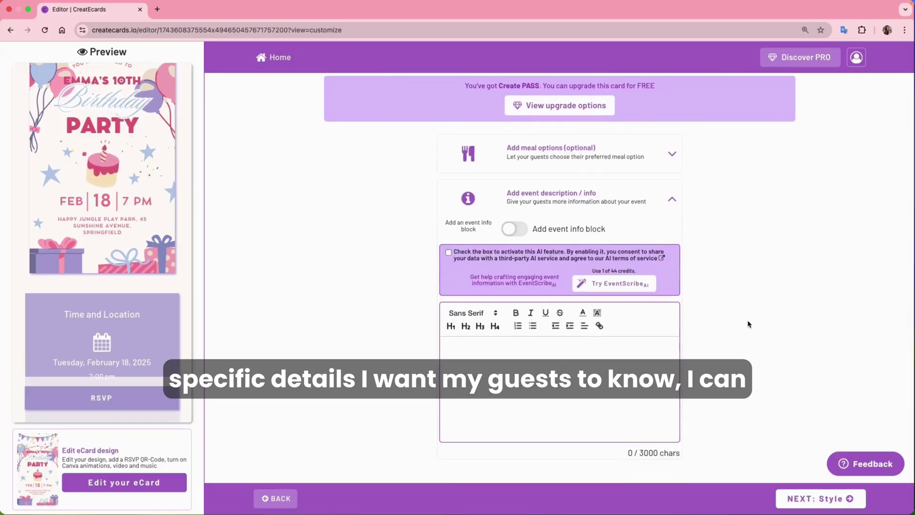
{"action": "left_click", "coordinate": [523, 355]}
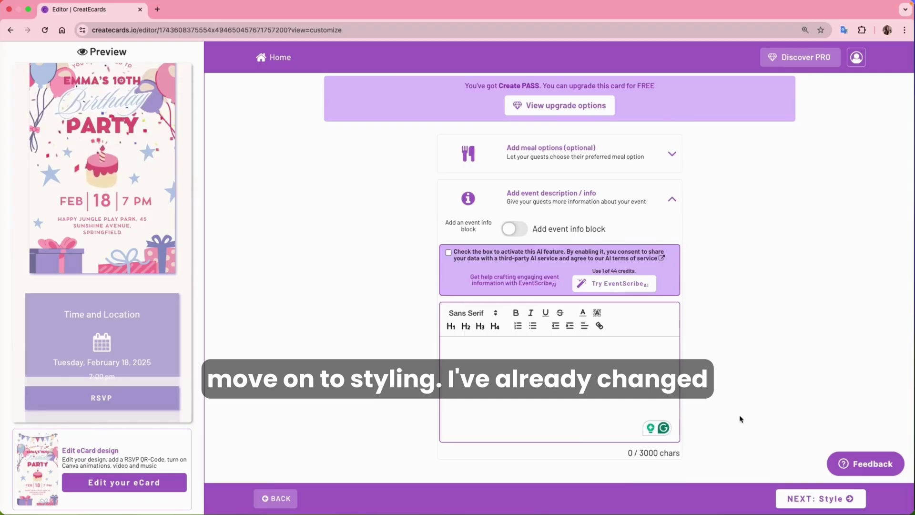
{"action": "left_click", "coordinate": [803, 498]}
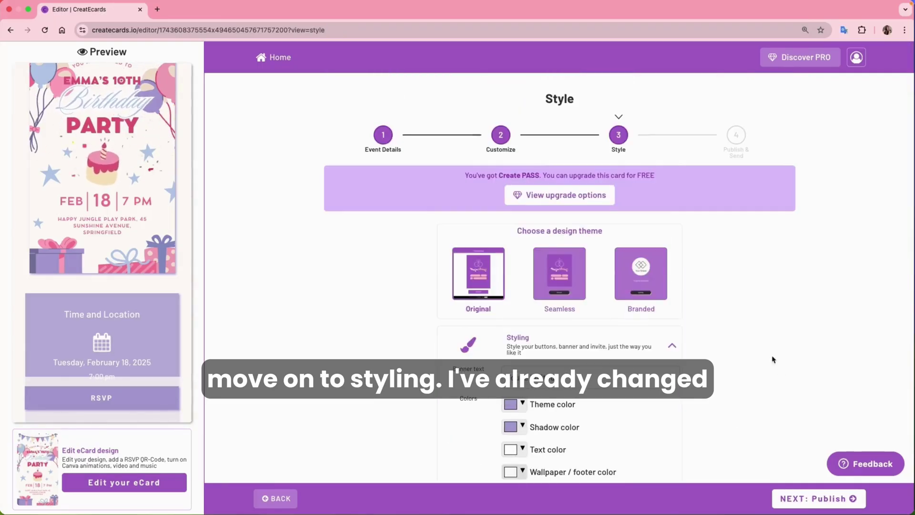
Give the banner the third, hard shadow style with a grey shadow colour
{"action": "scroll", "coordinate": [163, 267], "scroll_direction": "down", "scroll_amount": 3}
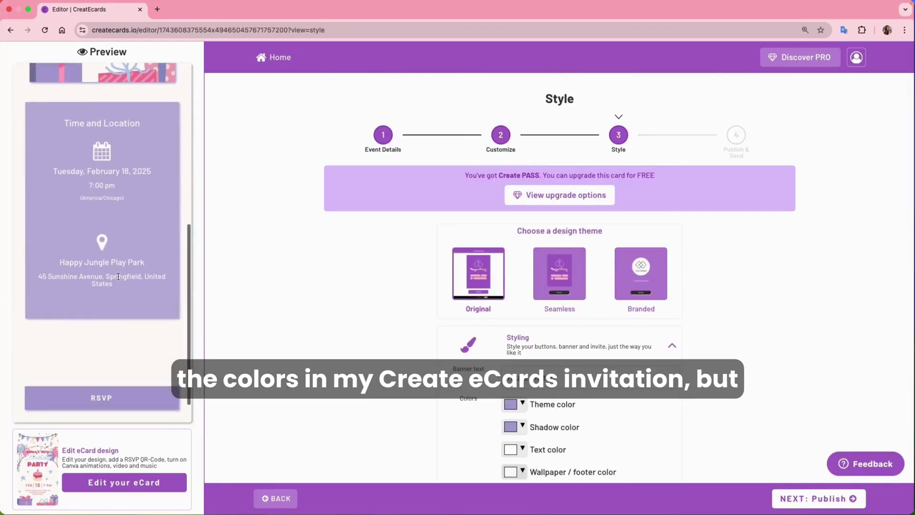
{"action": "scroll", "coordinate": [133, 291], "scroll_direction": "up", "scroll_amount": 5}
{"action": "scroll", "coordinate": [132, 293], "scroll_direction": "up", "scroll_amount": 2}
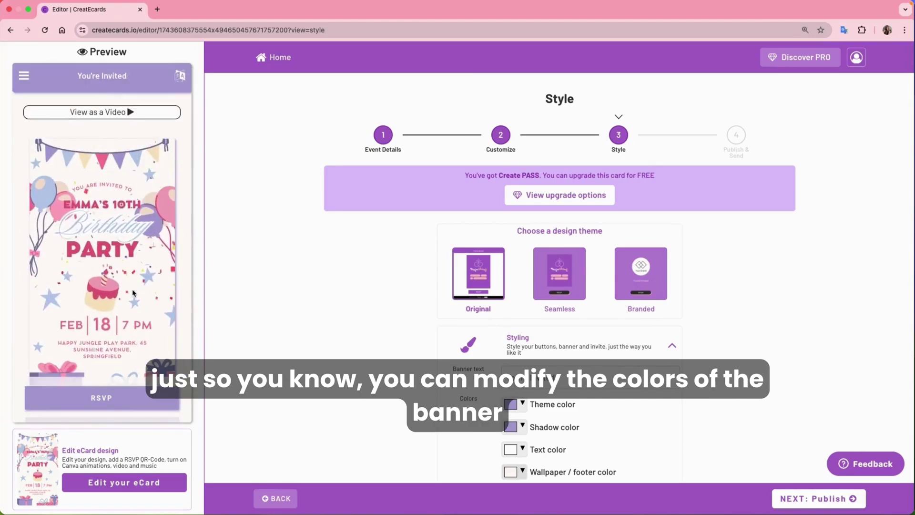
{"action": "scroll", "coordinate": [406, 351], "scroll_direction": "down", "scroll_amount": 3}
{"action": "scroll", "coordinate": [407, 351], "scroll_direction": "down", "scroll_amount": 1}
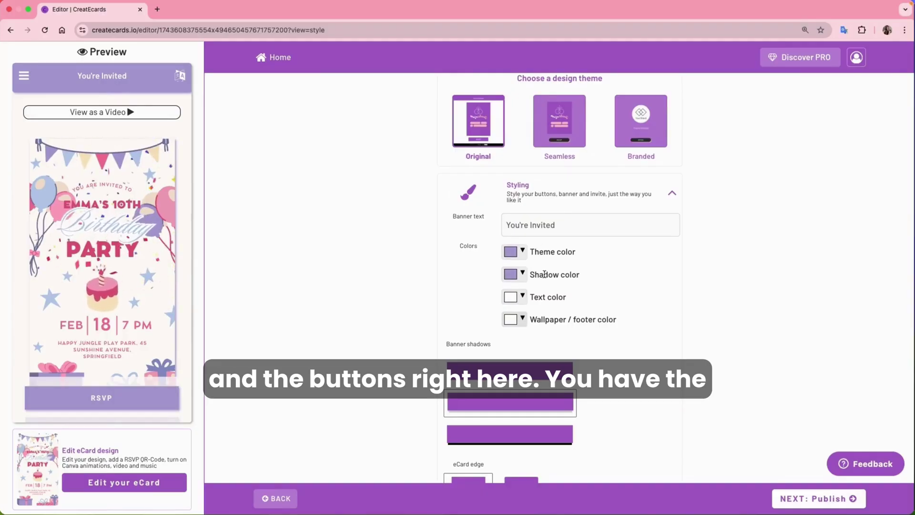
{"action": "scroll", "coordinate": [525, 267], "scroll_direction": "down", "scroll_amount": 1}
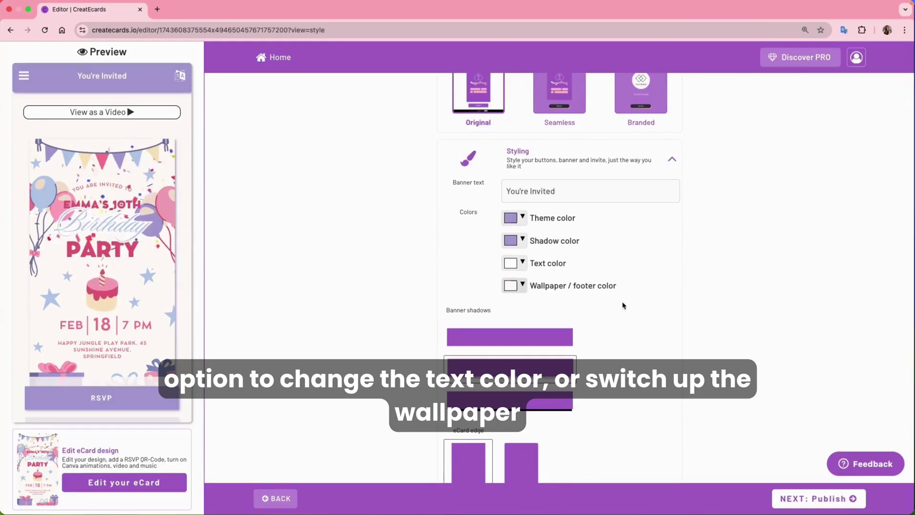
{"action": "scroll", "coordinate": [623, 305], "scroll_direction": "down", "scroll_amount": 2}
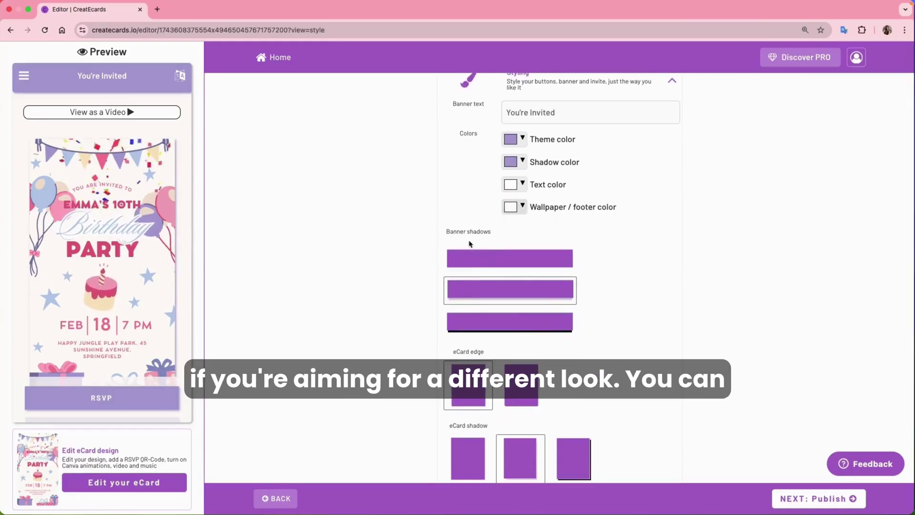
{"action": "left_click", "coordinate": [503, 325]}
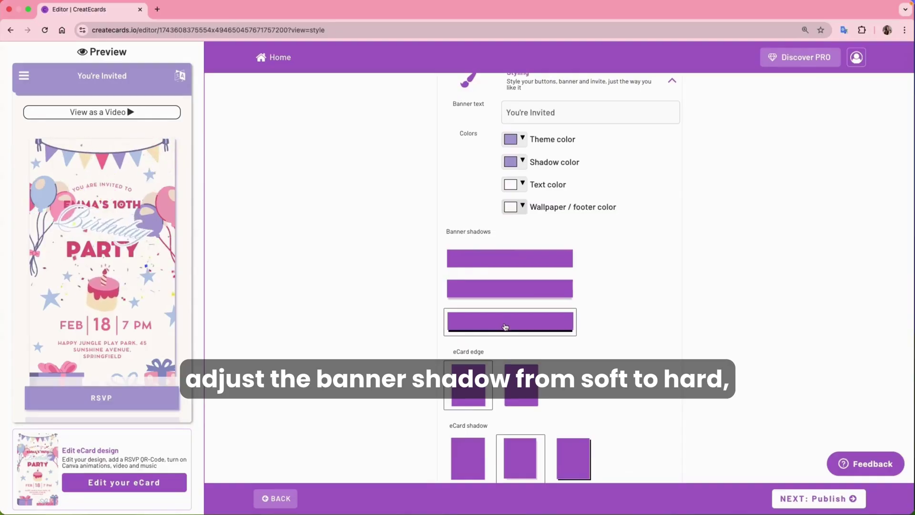
{"action": "left_click", "coordinate": [521, 162]}
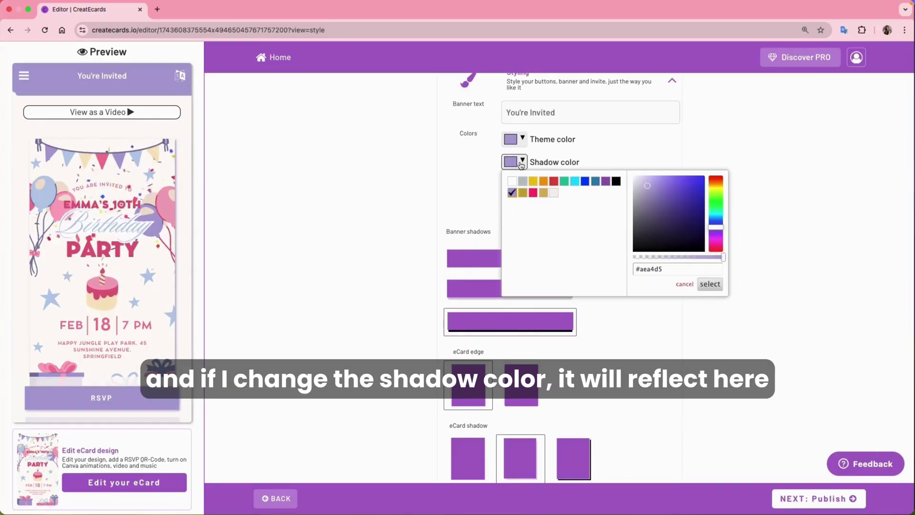
{"action": "left_click", "coordinate": [523, 181]}
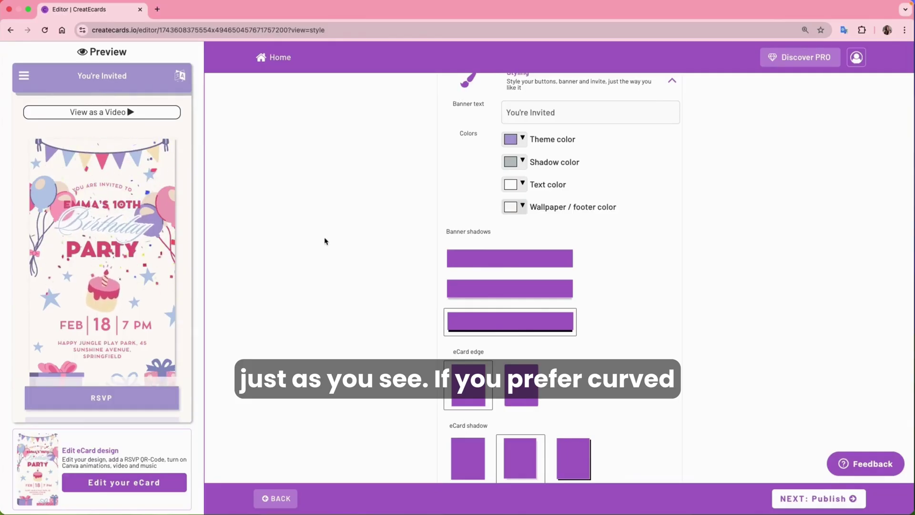
Give the eCard curved edges (second option) and a hard shadow (third option)
{"action": "scroll", "coordinate": [322, 241], "scroll_direction": "down", "scroll_amount": 3}
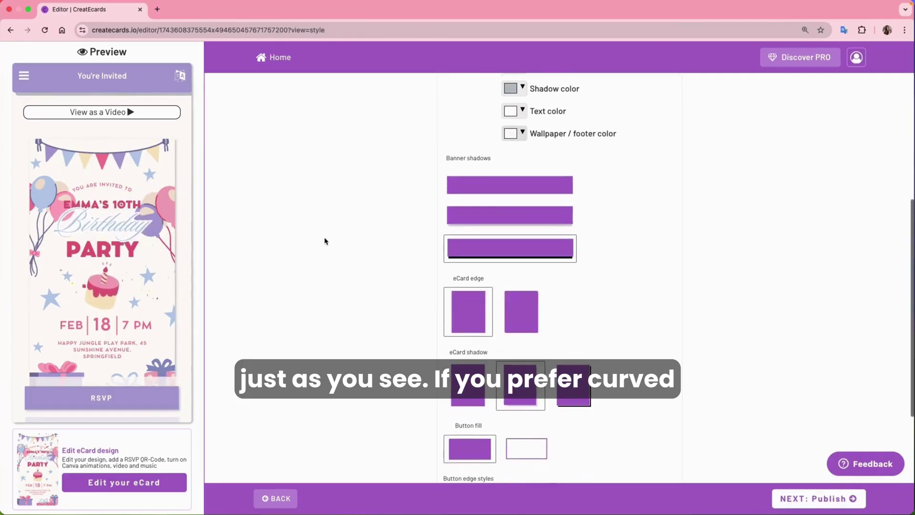
{"action": "left_click", "coordinate": [521, 324]}
{"action": "scroll", "coordinate": [607, 321], "scroll_direction": "down", "scroll_amount": 3}
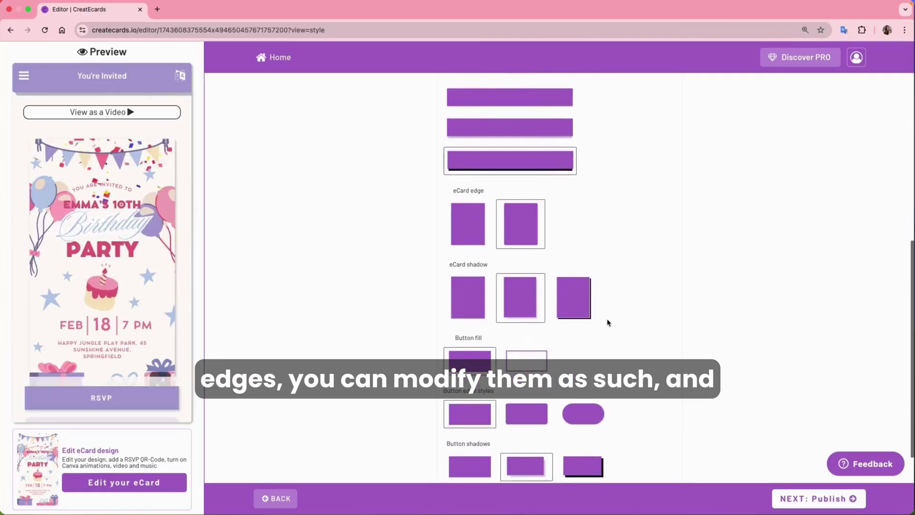
{"action": "left_click", "coordinate": [578, 308]}
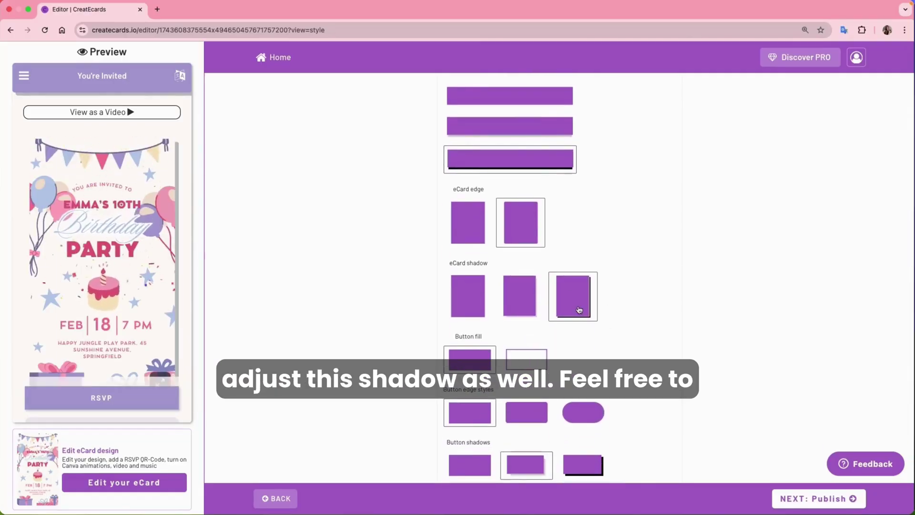
{"action": "scroll", "coordinate": [639, 312], "scroll_direction": "down", "scroll_amount": 4}
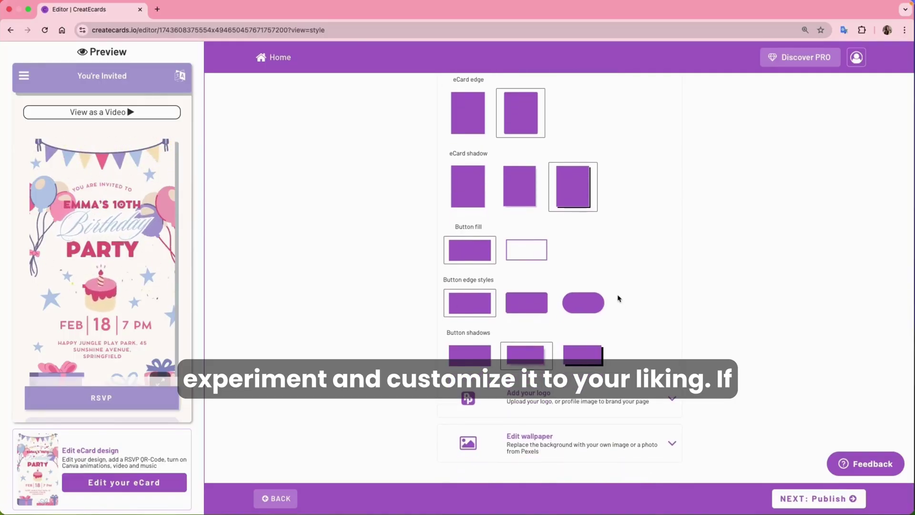
{"action": "scroll", "coordinate": [619, 299], "scroll_direction": "down", "scroll_amount": 1}
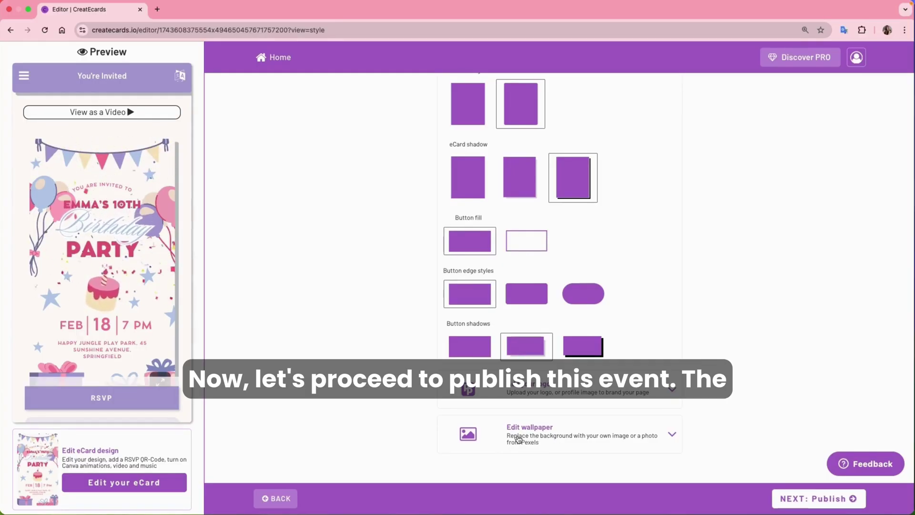
Move to Publish, dismiss the feedback popup and expand Publish your eCard with its URL
{"action": "left_click", "coordinate": [804, 499]}
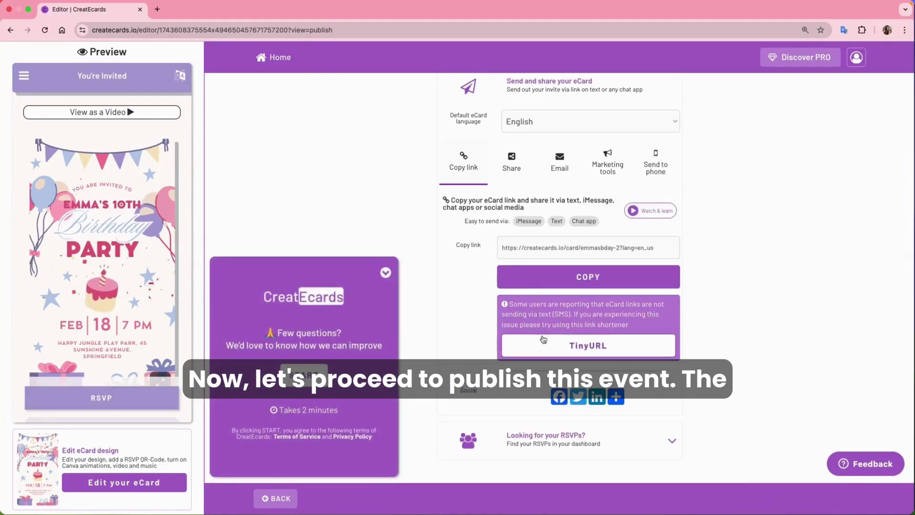
{"action": "left_click", "coordinate": [386, 272]}
{"action": "scroll", "coordinate": [767, 262], "scroll_direction": "up", "scroll_amount": 3}
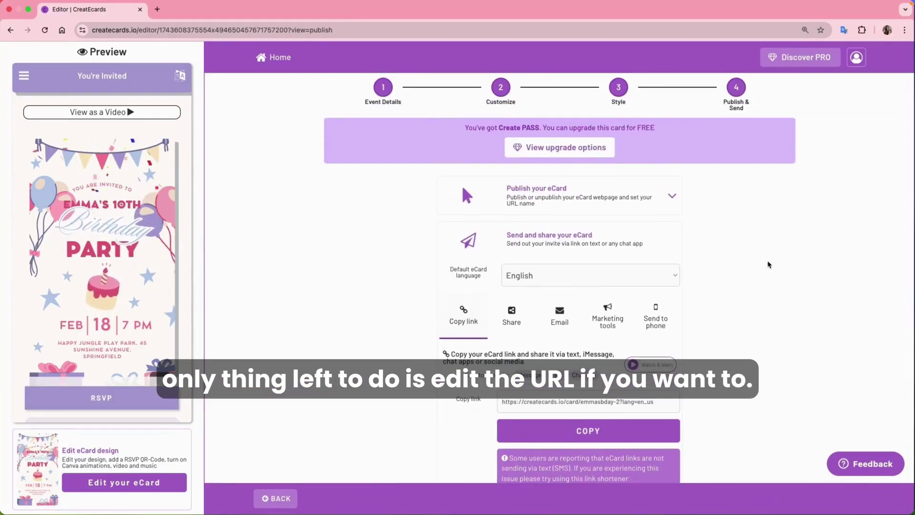
{"action": "left_click", "coordinate": [672, 196]}
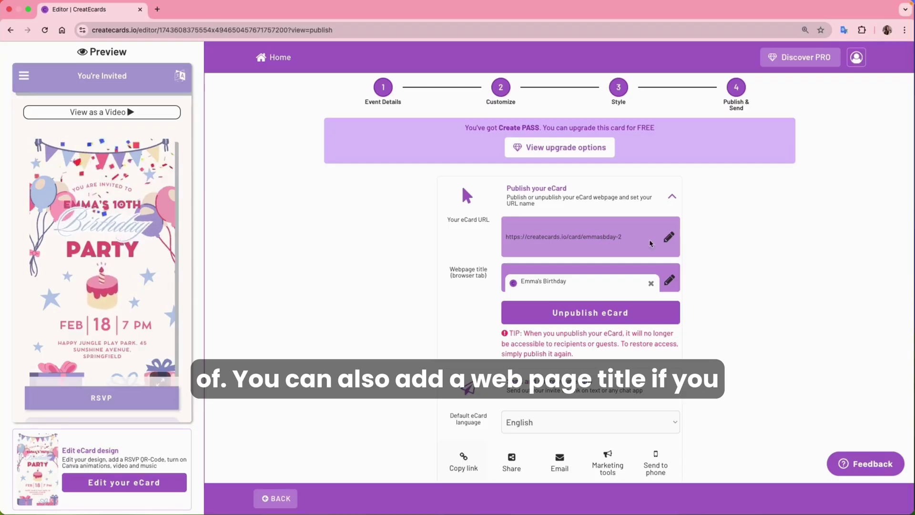
Set the Default eCard language to Español so the share link uses lang=es_es
{"action": "scroll", "coordinate": [713, 259], "scroll_direction": "down", "scroll_amount": 1}
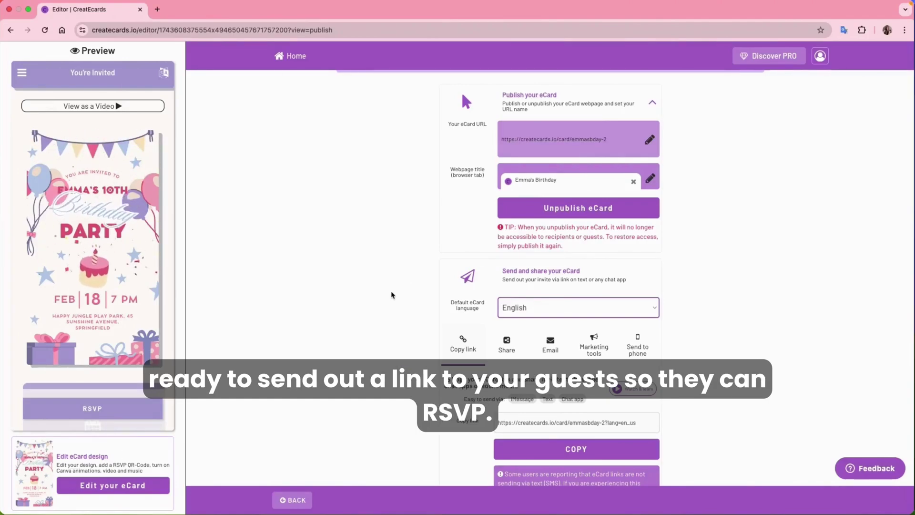
{"action": "scroll", "coordinate": [393, 295], "scroll_direction": "down", "scroll_amount": 3}
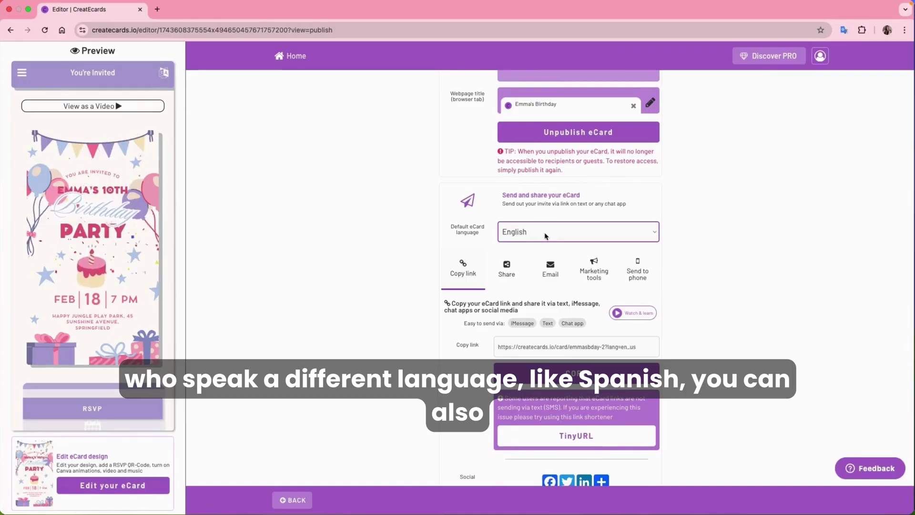
{"action": "left_click", "coordinate": [546, 236]}
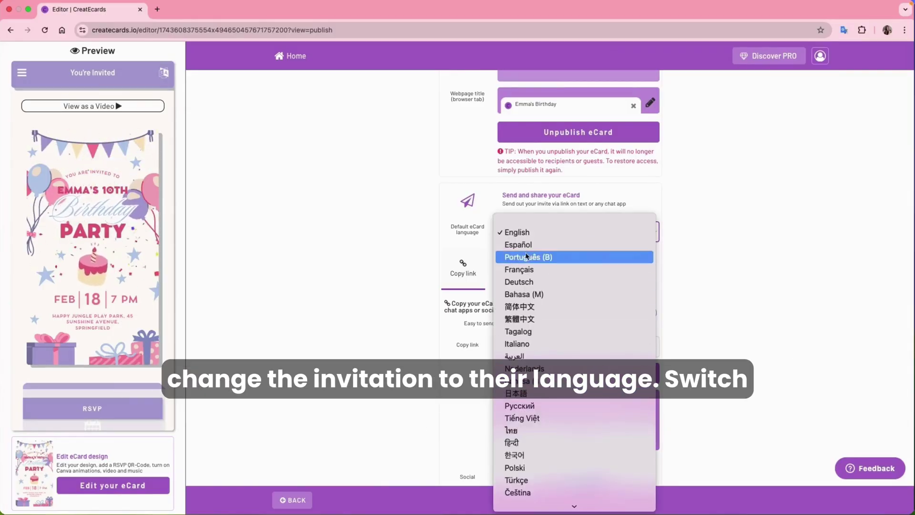
{"action": "left_click", "coordinate": [526, 244]}
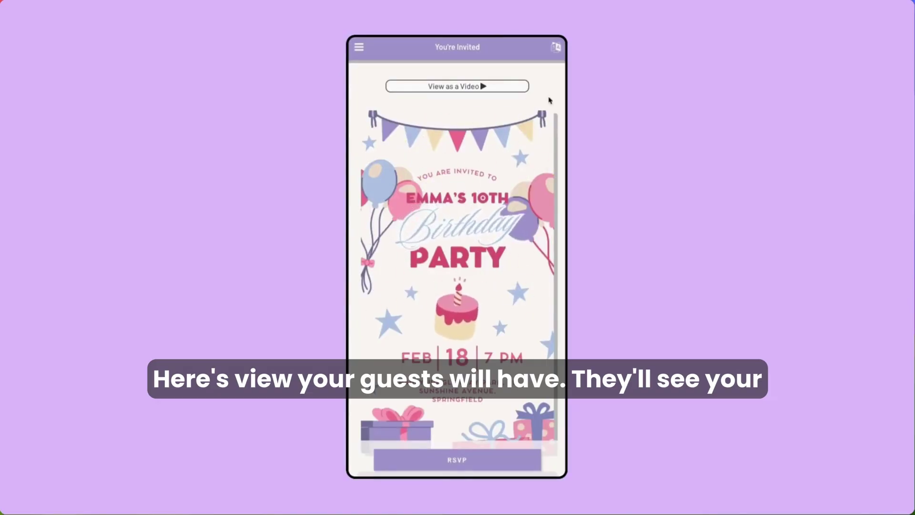
{"action": "scroll", "coordinate": [535, 105], "scroll_direction": "down", "scroll_amount": 2}
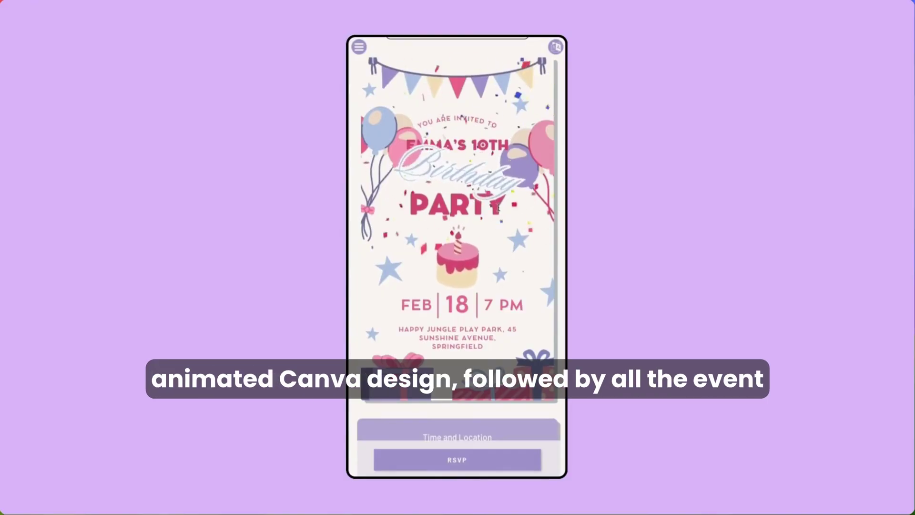
{"action": "scroll", "coordinate": [498, 207], "scroll_direction": "down", "scroll_amount": 5}
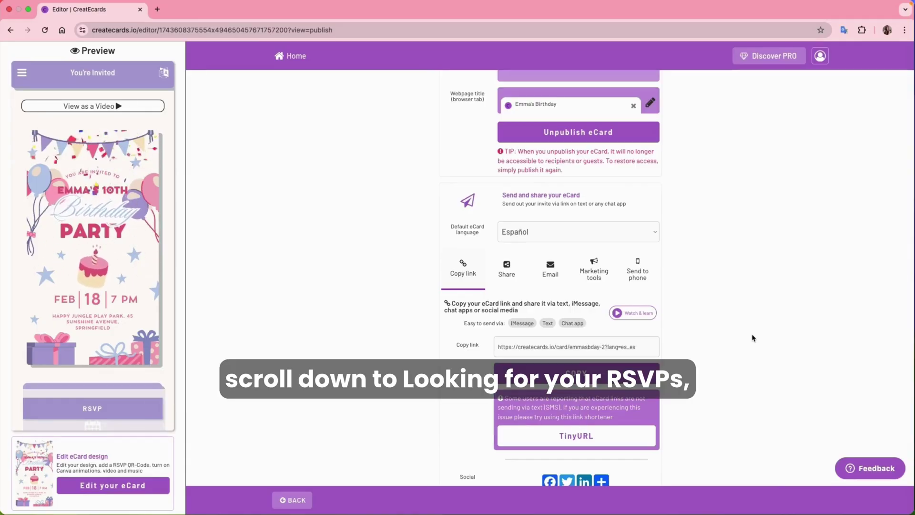
Expand Looking for your RSVPs?, then return Home and confirm going to the dashboard
{"action": "scroll", "coordinate": [753, 338], "scroll_direction": "down", "scroll_amount": 3}
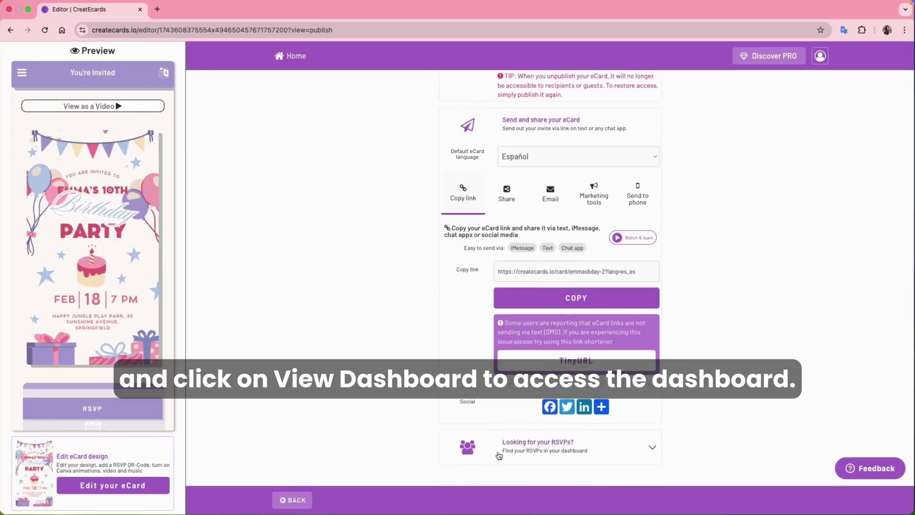
{"action": "left_click", "coordinate": [555, 453]}
{"action": "scroll", "coordinate": [572, 453], "scroll_direction": "down", "scroll_amount": 1}
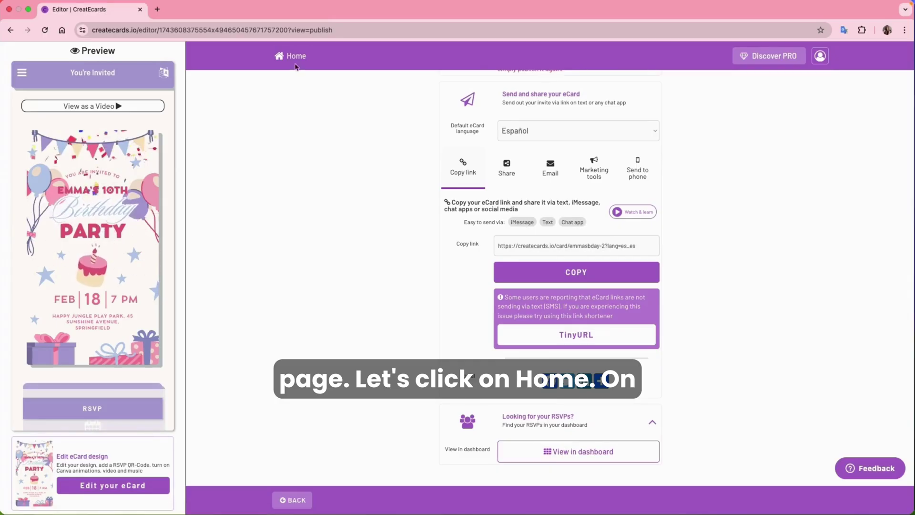
{"action": "left_click", "coordinate": [294, 59]}
{"action": "left_click", "coordinate": [452, 174]}
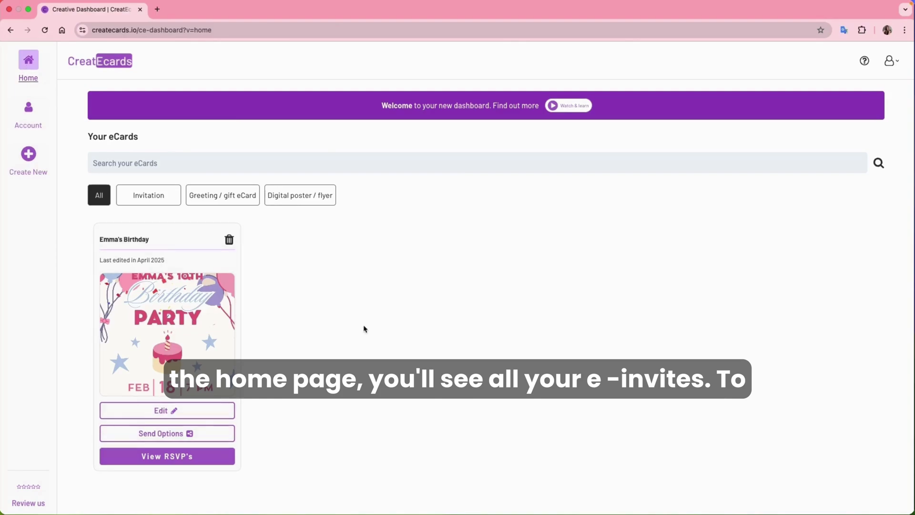
Review the Emma's Birthday RSVP replies, then show the Guest list and answers table
{"action": "left_click", "coordinate": [184, 459]}
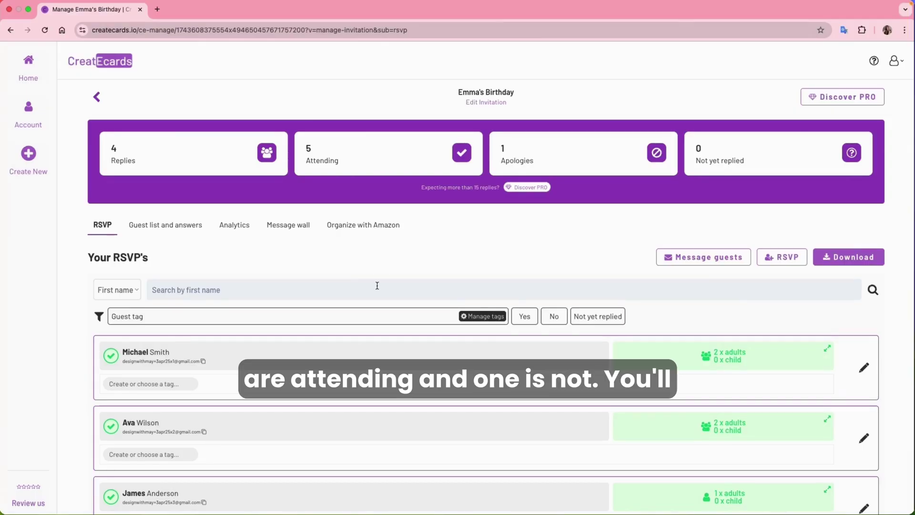
{"action": "scroll", "coordinate": [377, 285], "scroll_direction": "down", "scroll_amount": 3}
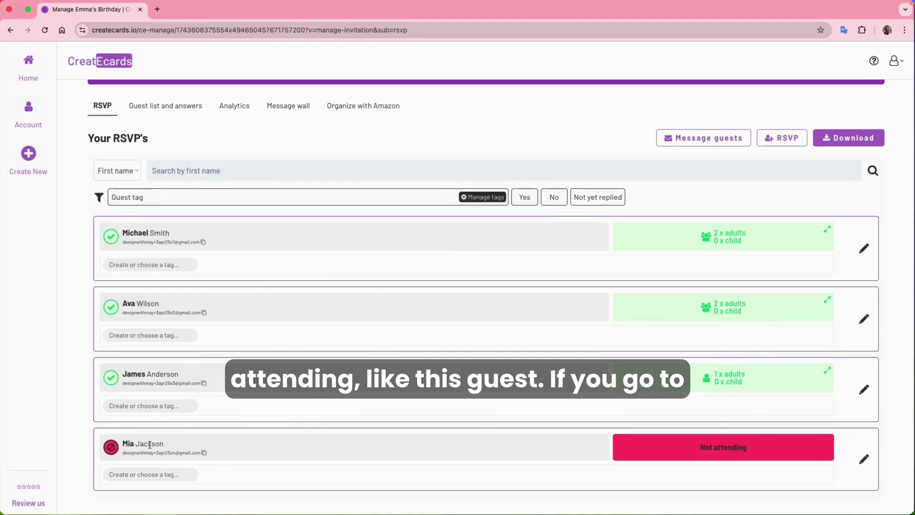
{"action": "scroll", "coordinate": [237, 435], "scroll_direction": "up", "scroll_amount": 5}
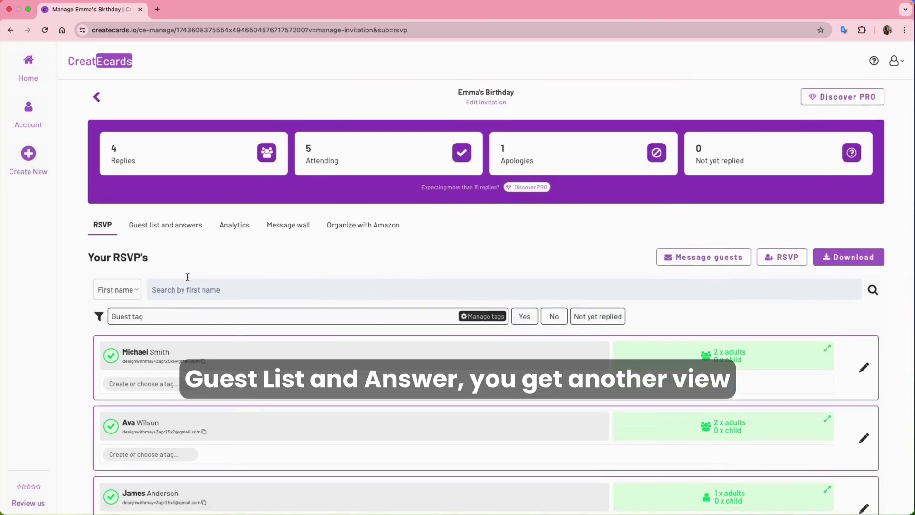
{"action": "left_click", "coordinate": [167, 225]}
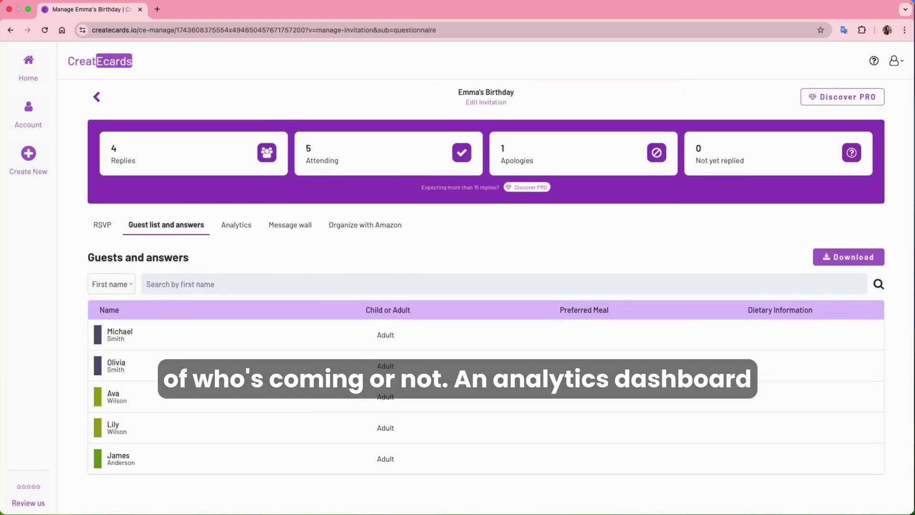
Review the RSVP Analytics stats, then show the Message wall with its two guest notes
{"action": "left_click", "coordinate": [237, 225]}
{"action": "scroll", "coordinate": [394, 263], "scroll_direction": "down", "scroll_amount": 2}
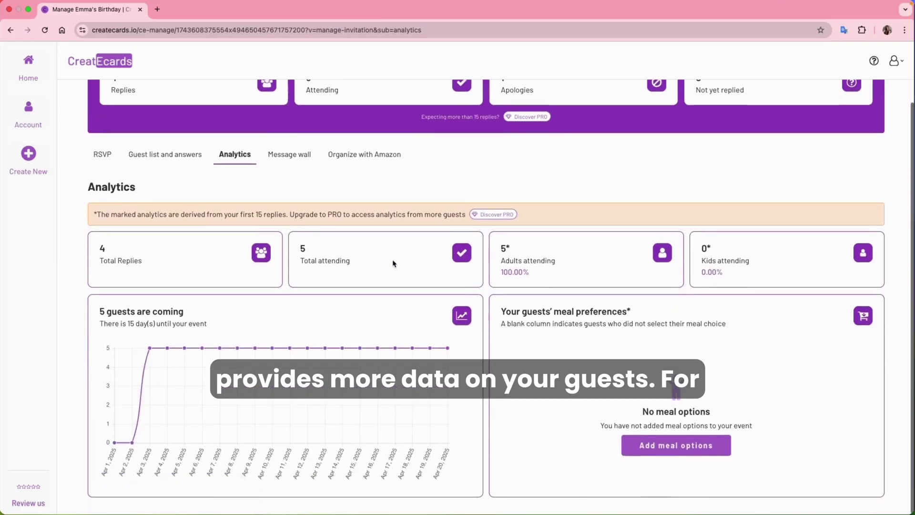
{"action": "scroll", "coordinate": [394, 263], "scroll_direction": "up", "scroll_amount": 1}
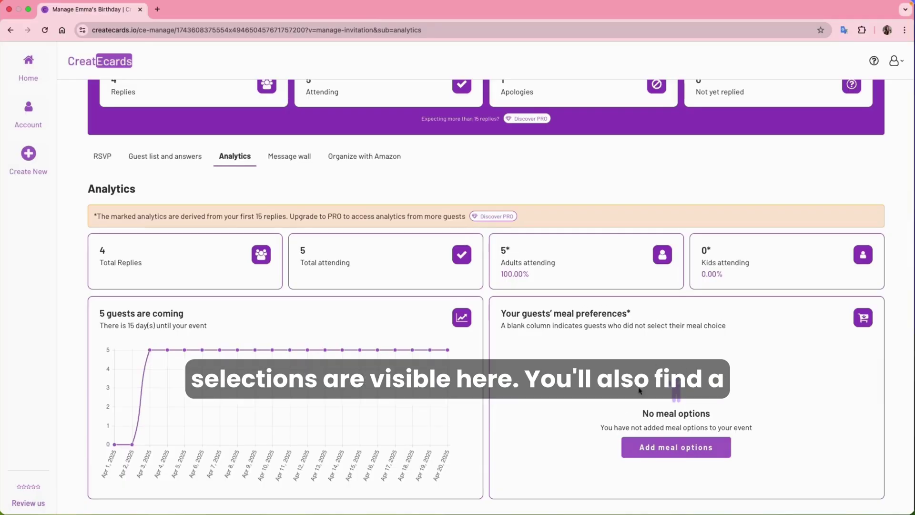
{"action": "left_click", "coordinate": [291, 162]}
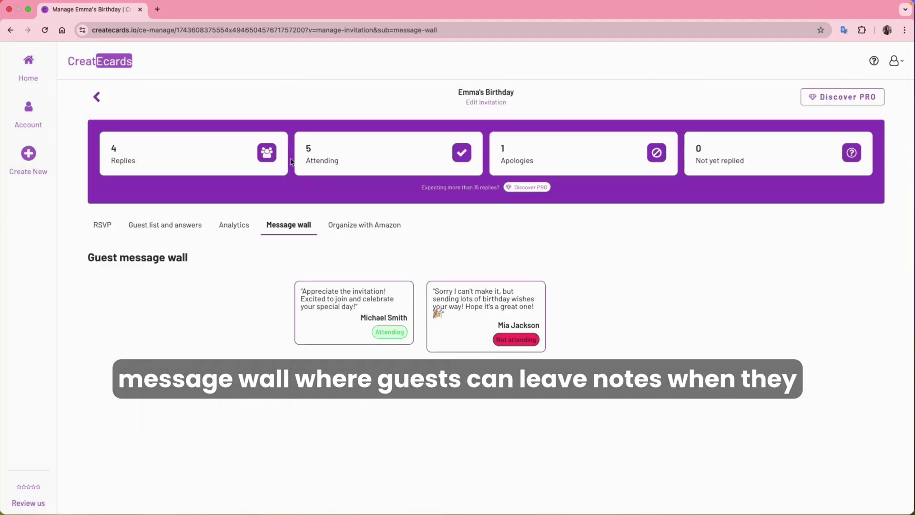